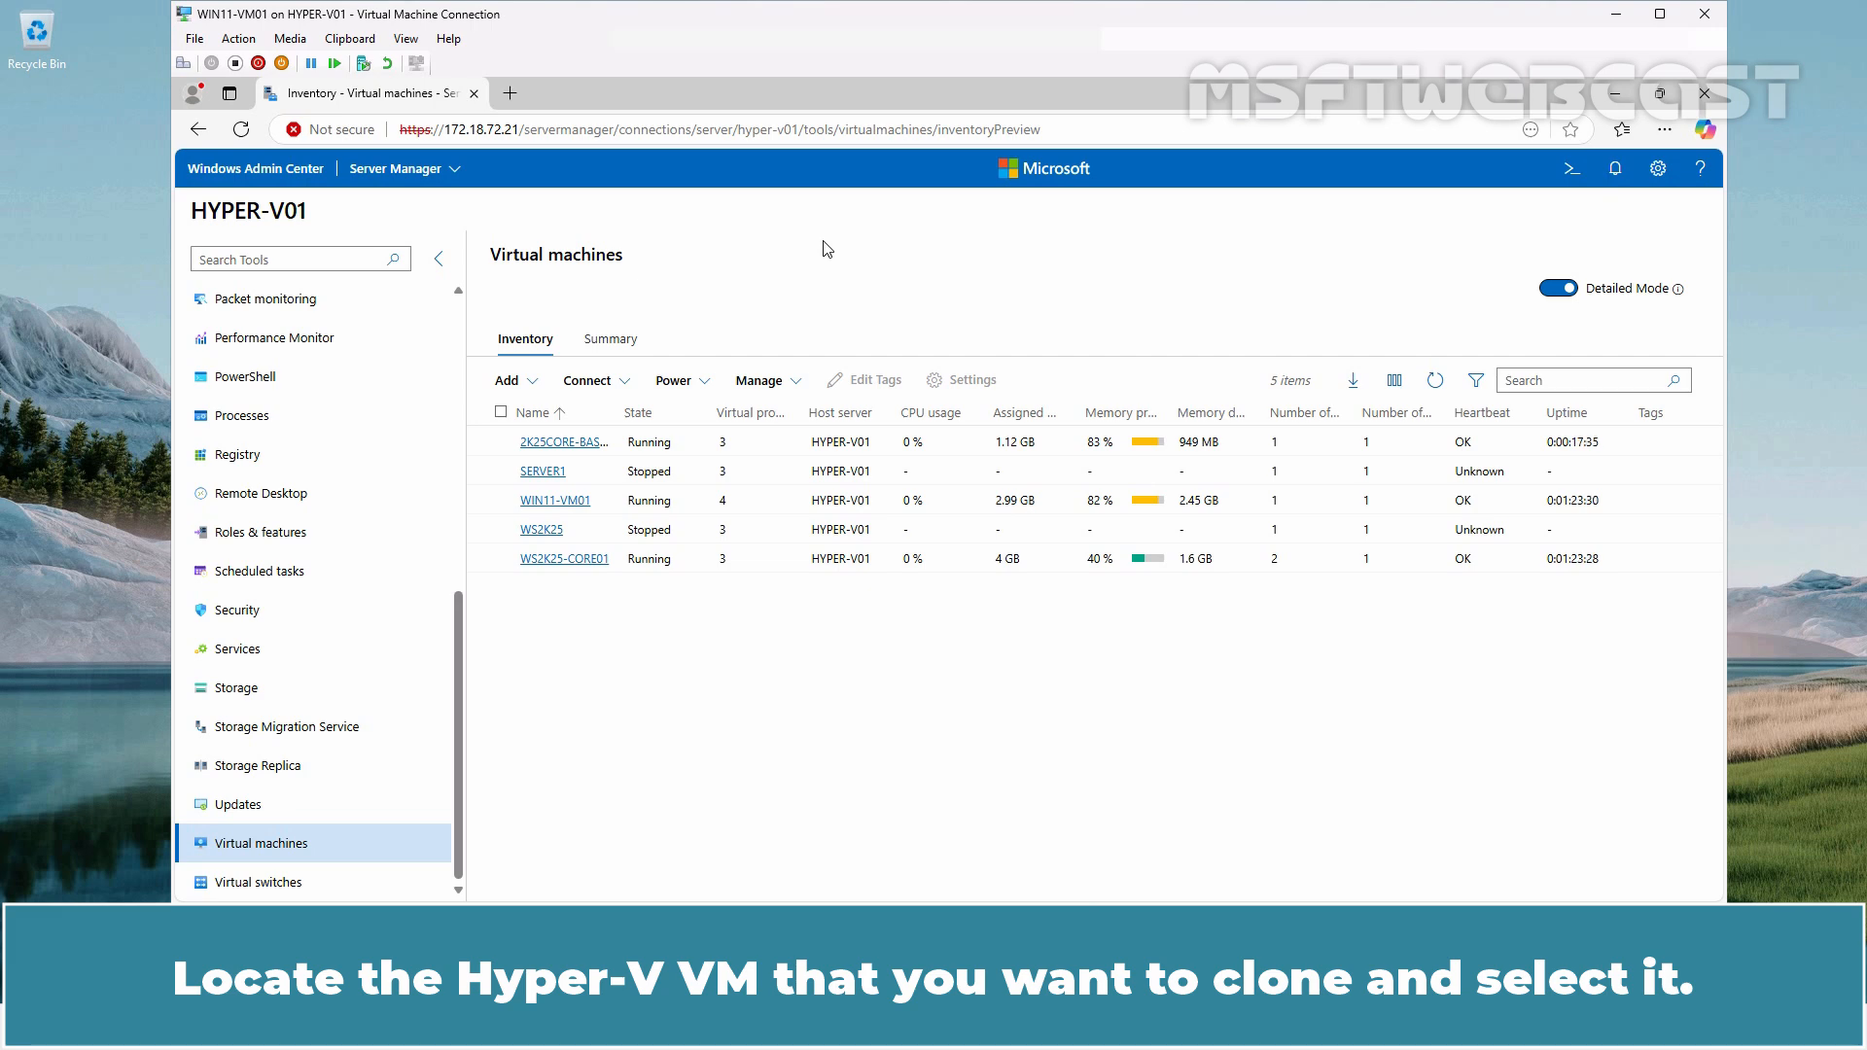
Set up a clone of the 2K25CORE-BASEIMAGE virtual machine named WS2K25-CORE02, stored under D:\HyperV-VMs.
left_click(502, 443)
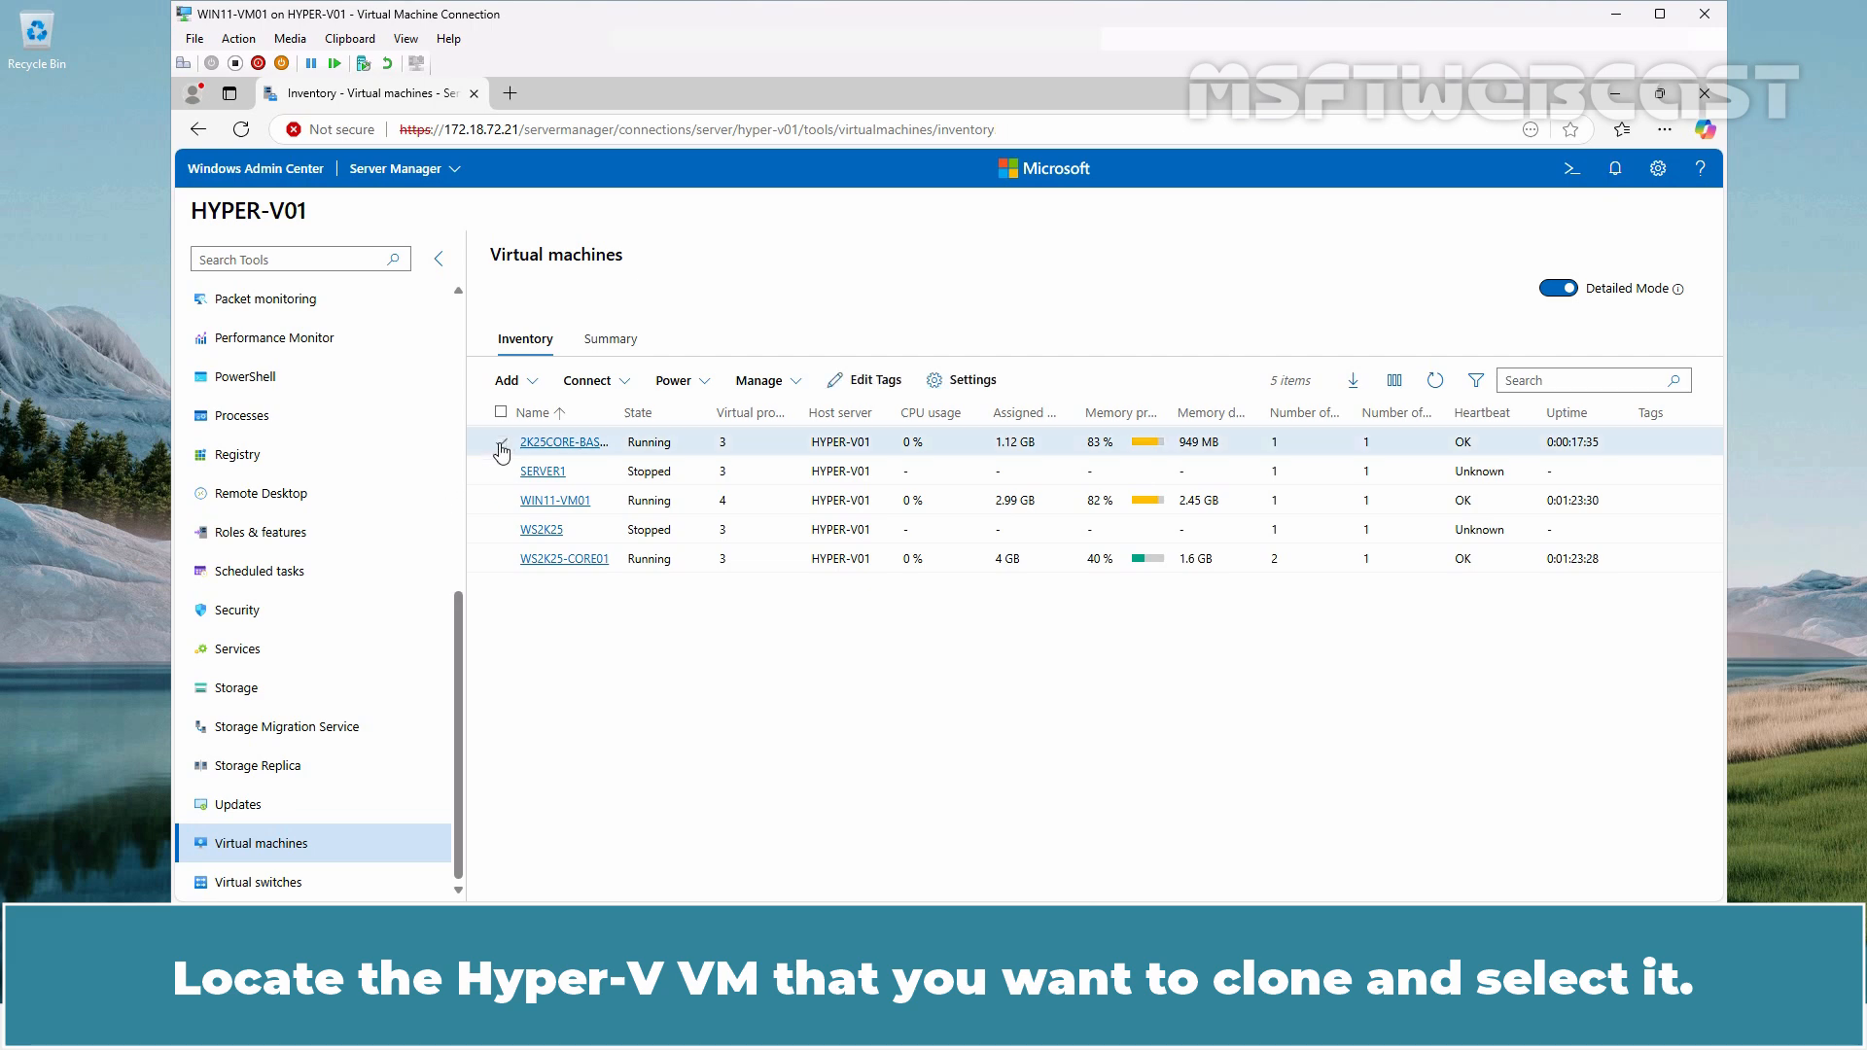
left_click(791, 382)
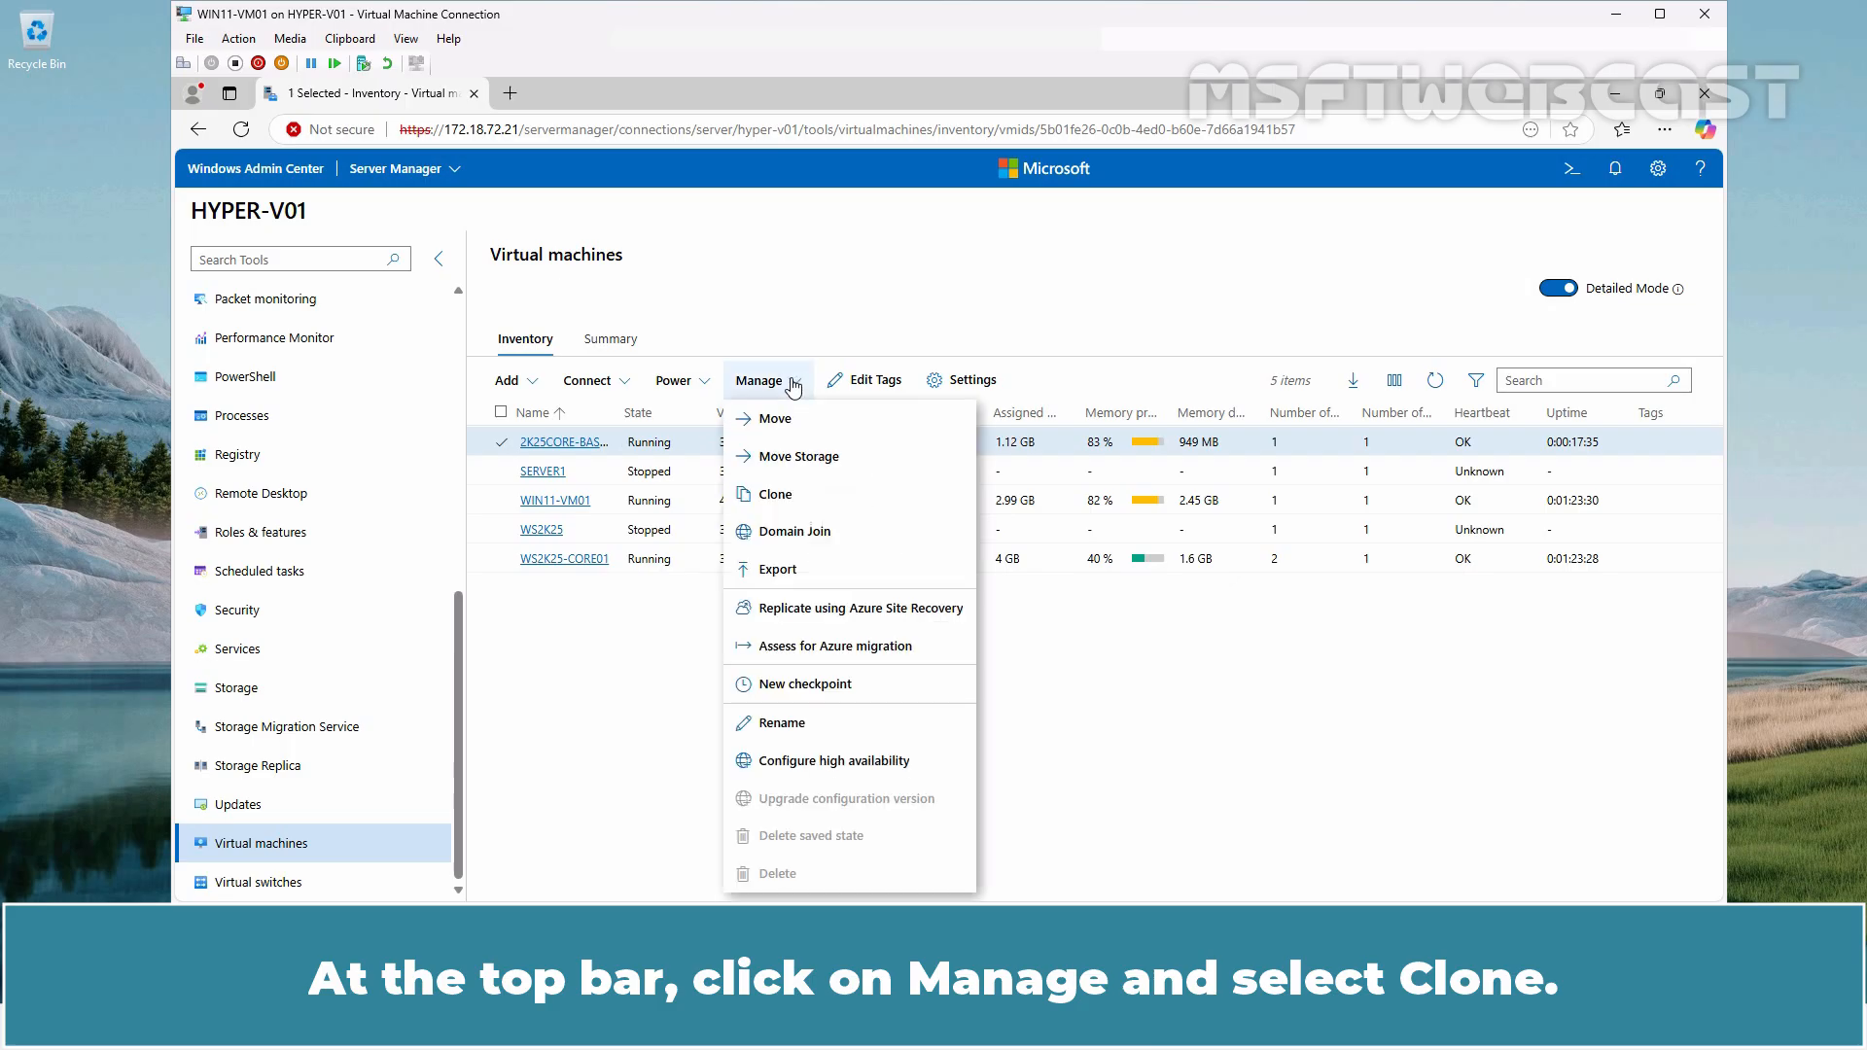
left_click(775, 496)
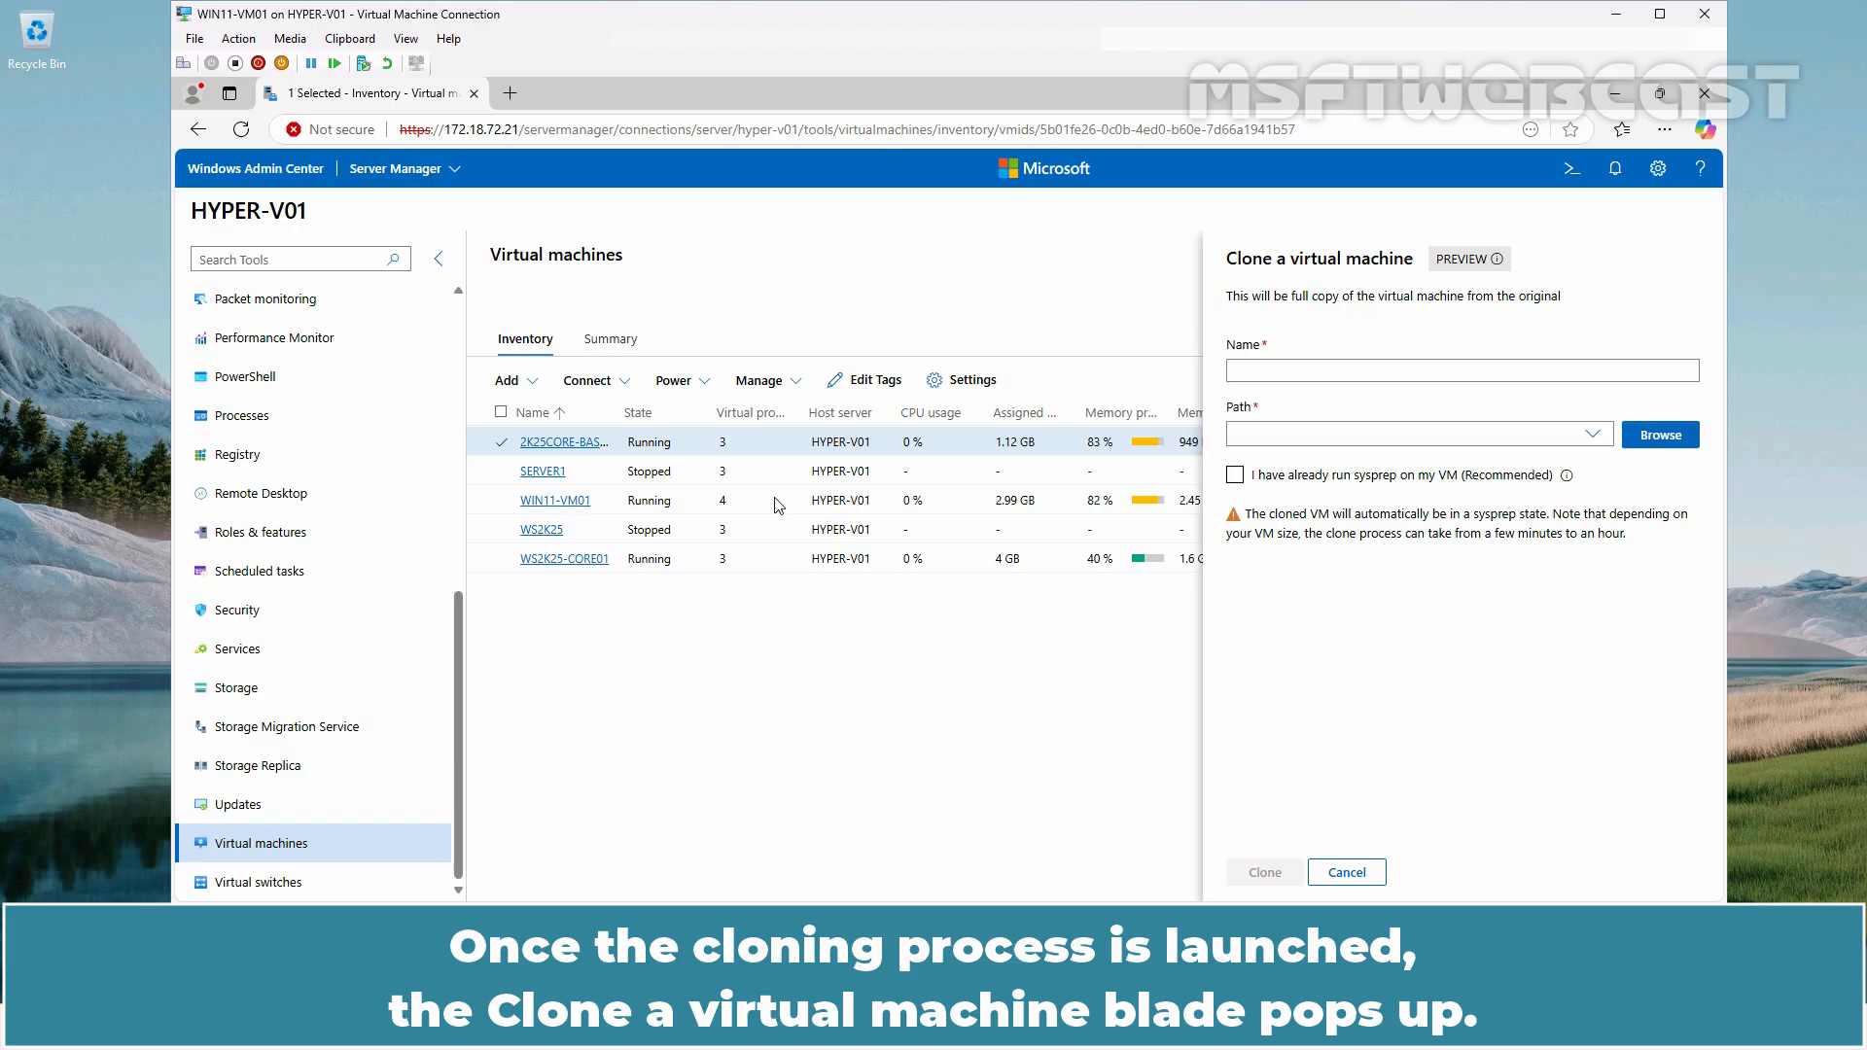
type("WS2")
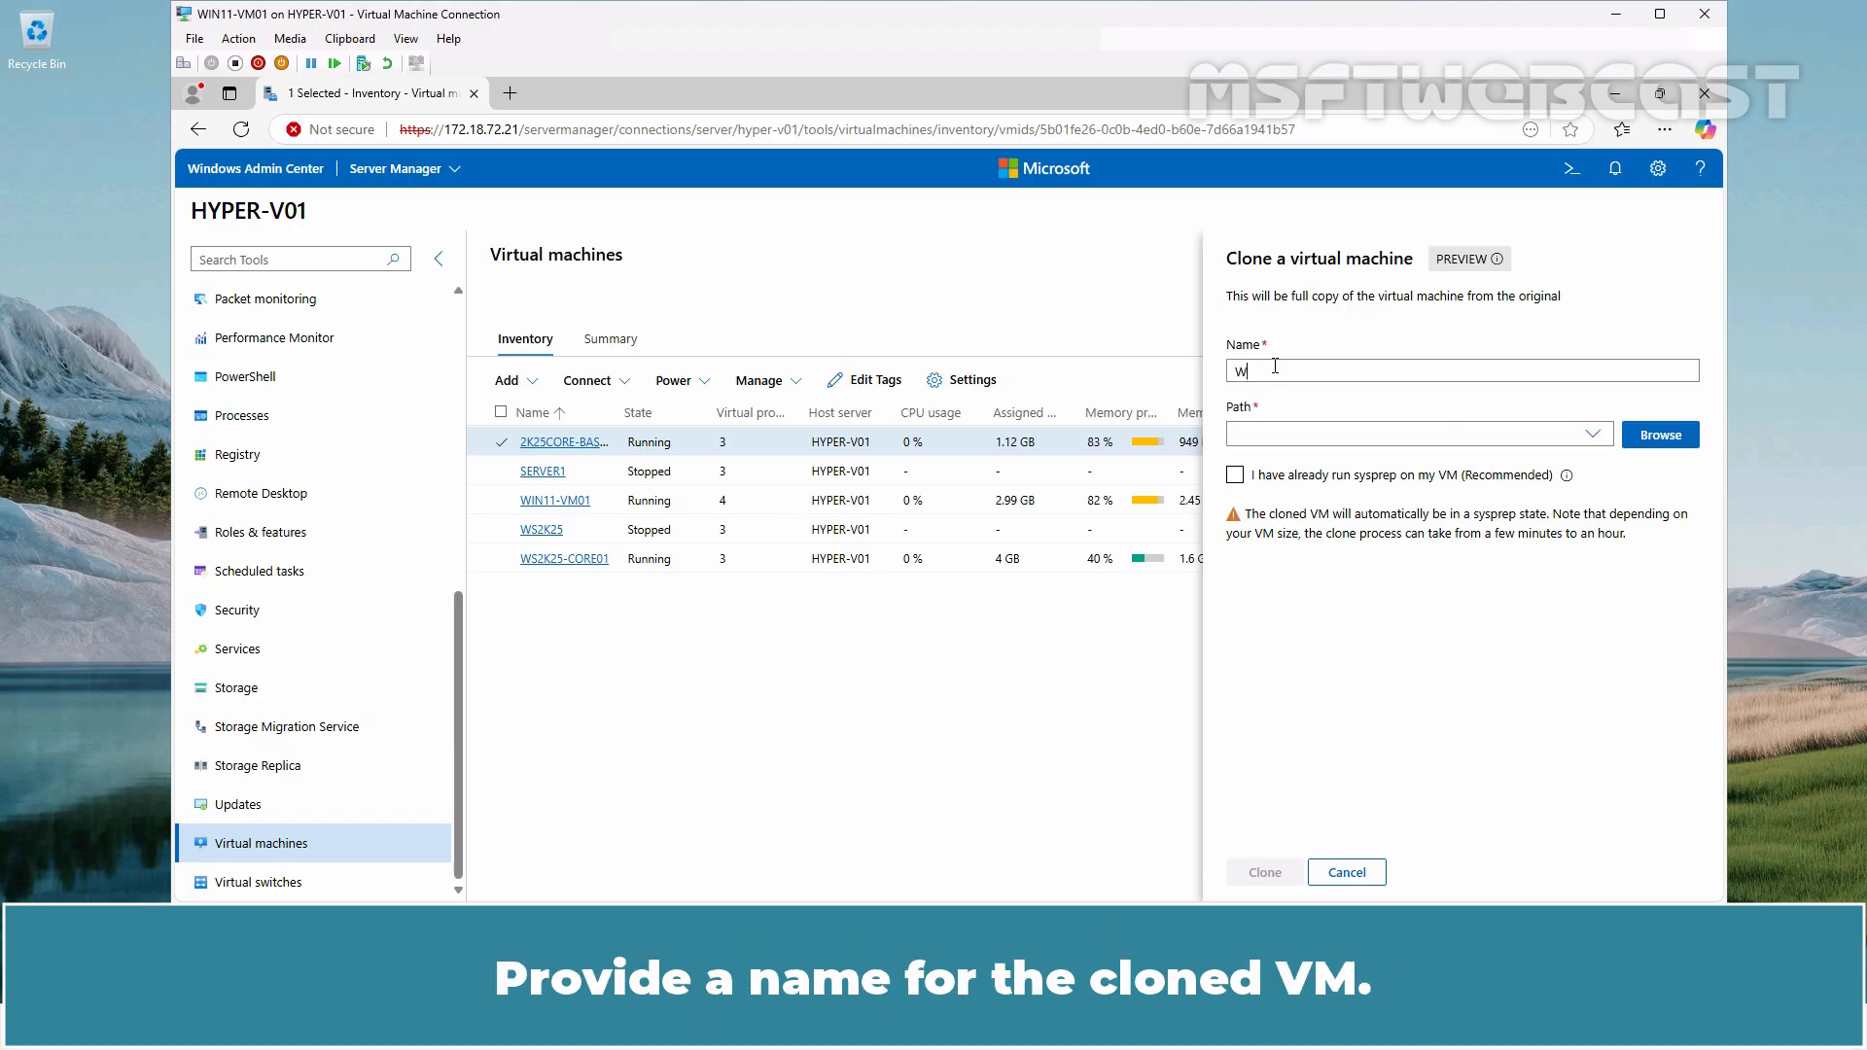
type("K25-CORE02")
left_click(1664, 436)
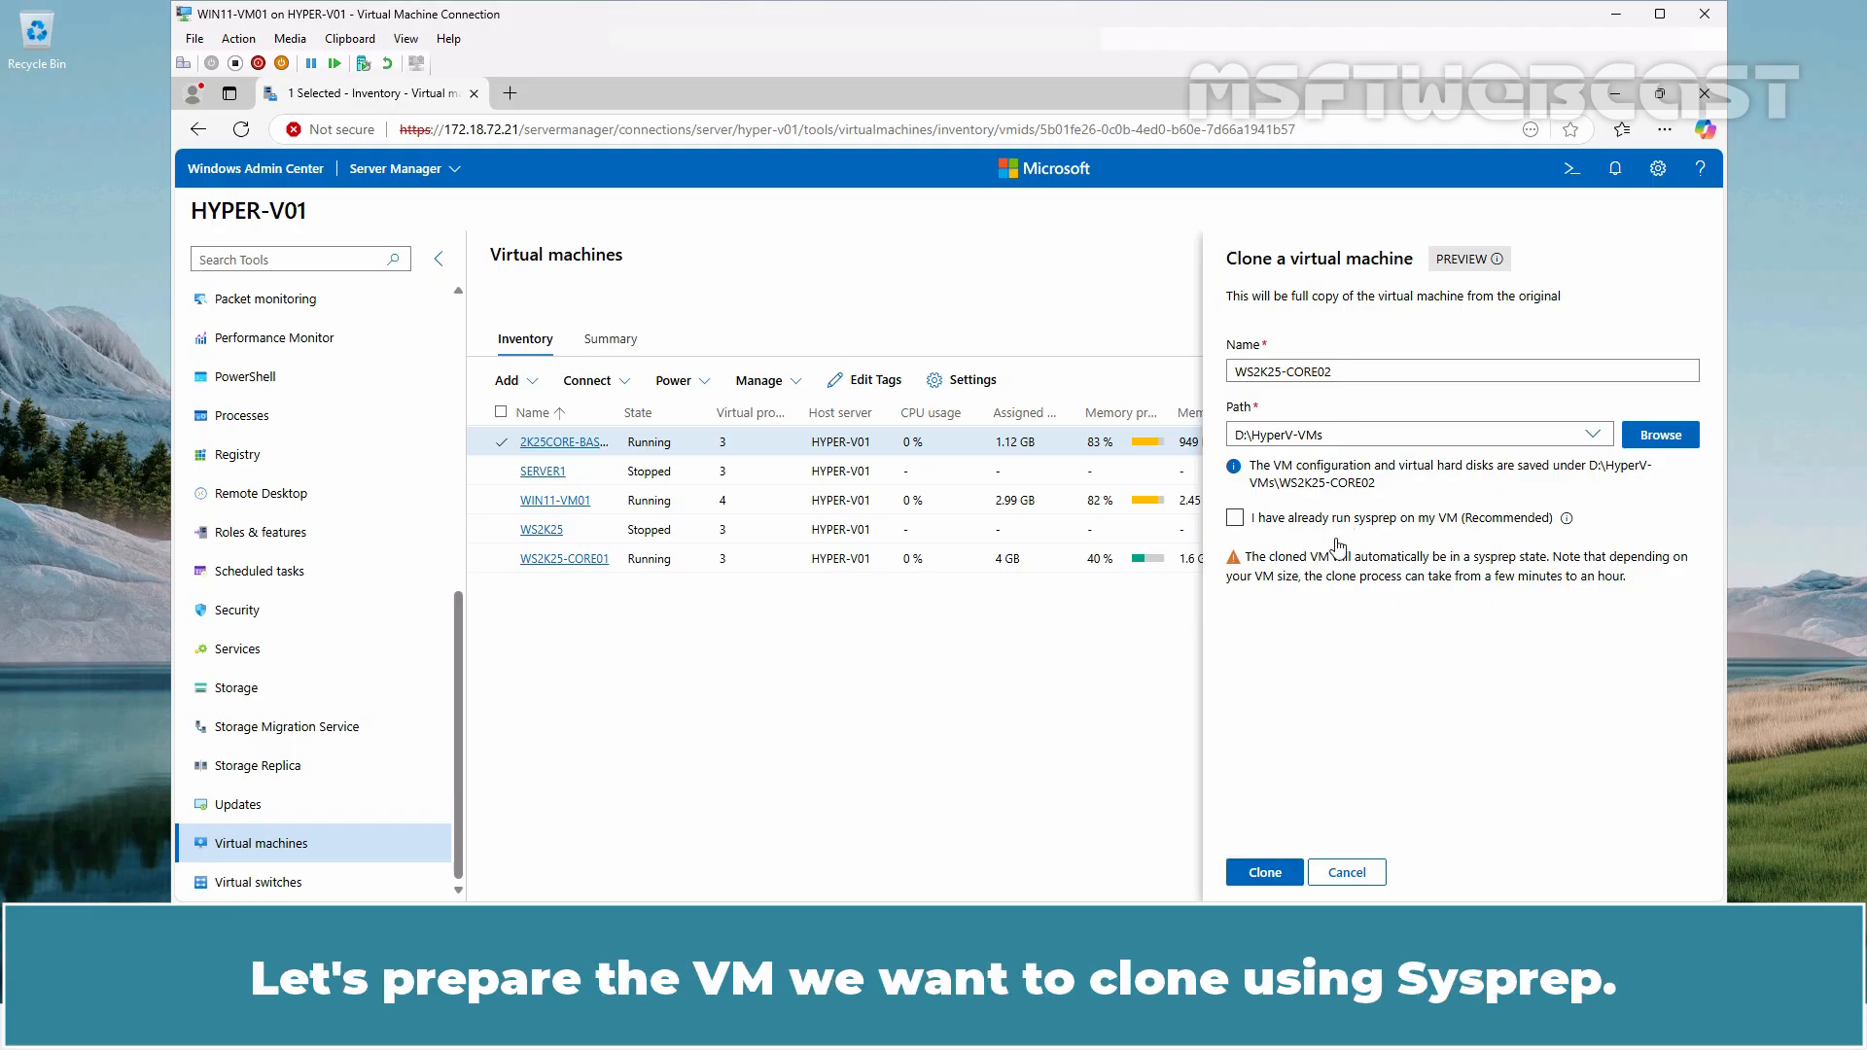
Switch to the 2K25CORE-BASEIMAGE console and launch sysprep.exe from C:\Windows\System32\Sysprep.
mouse_move(1147, 1028)
left_click(1240, 880)
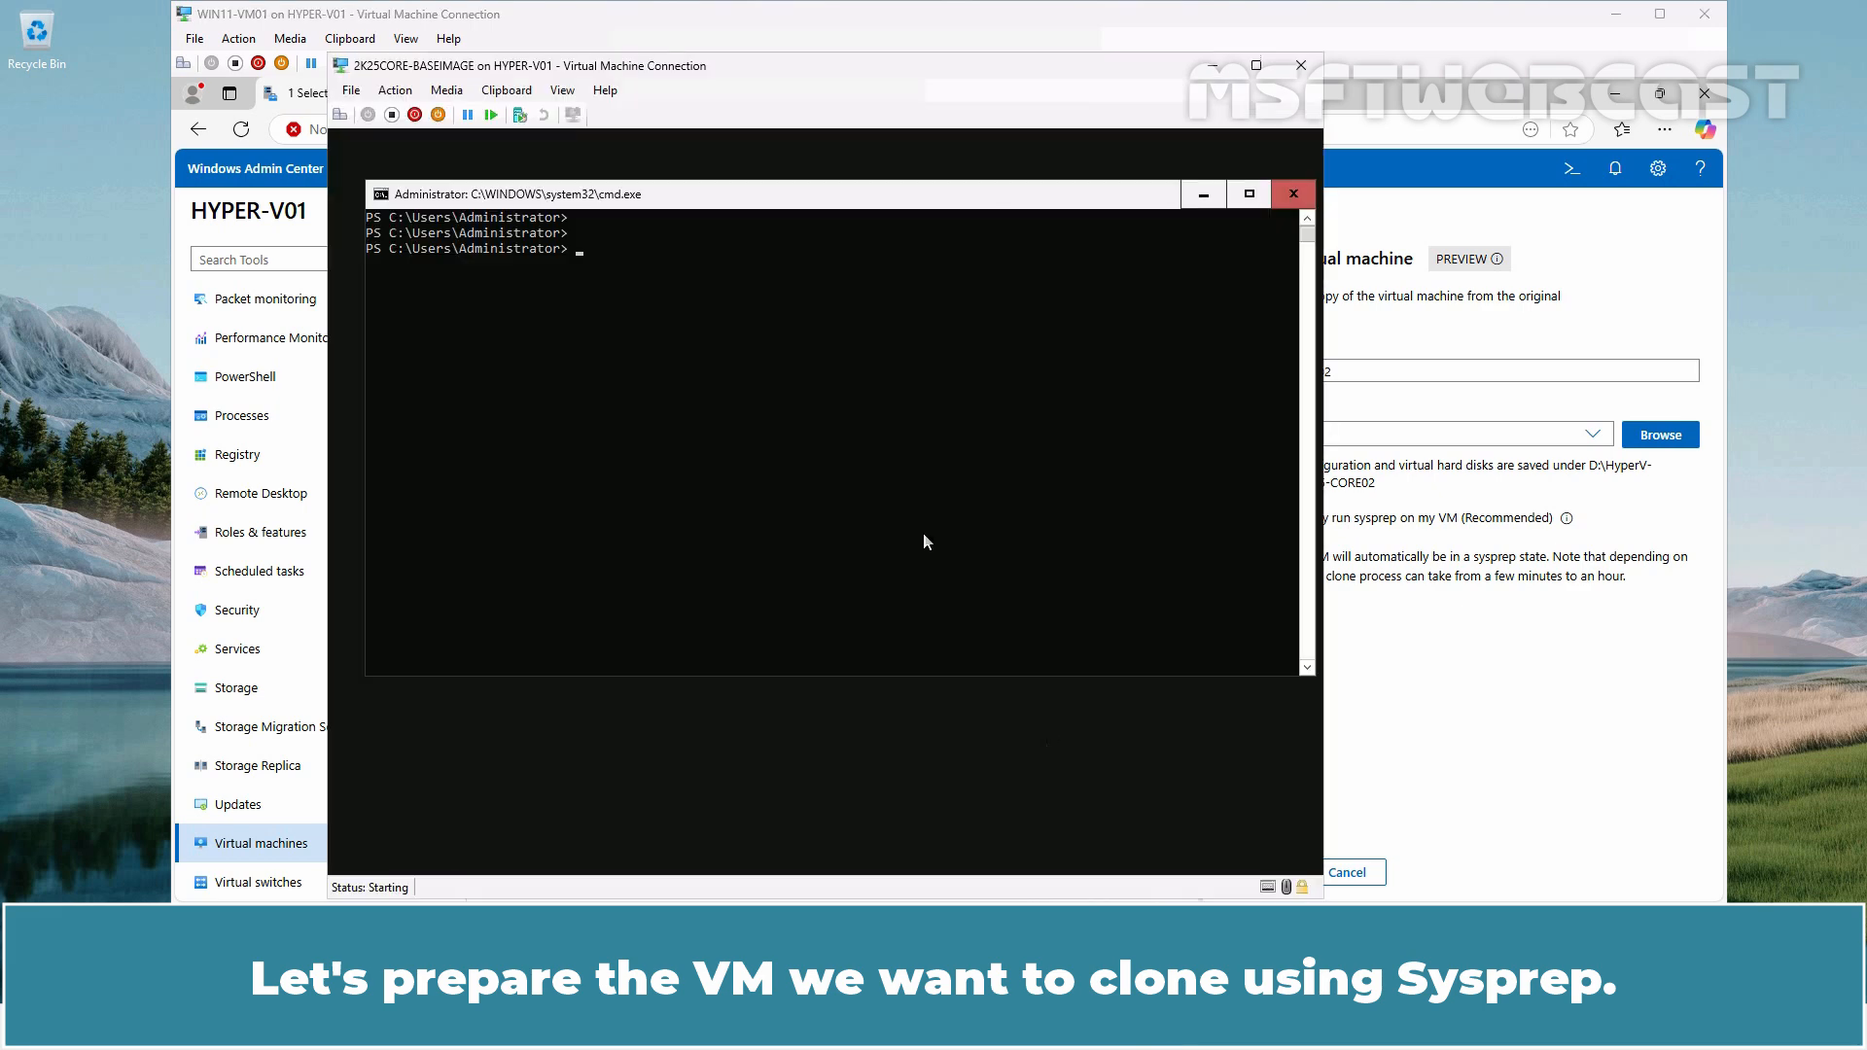
type("cd c:\\wi")
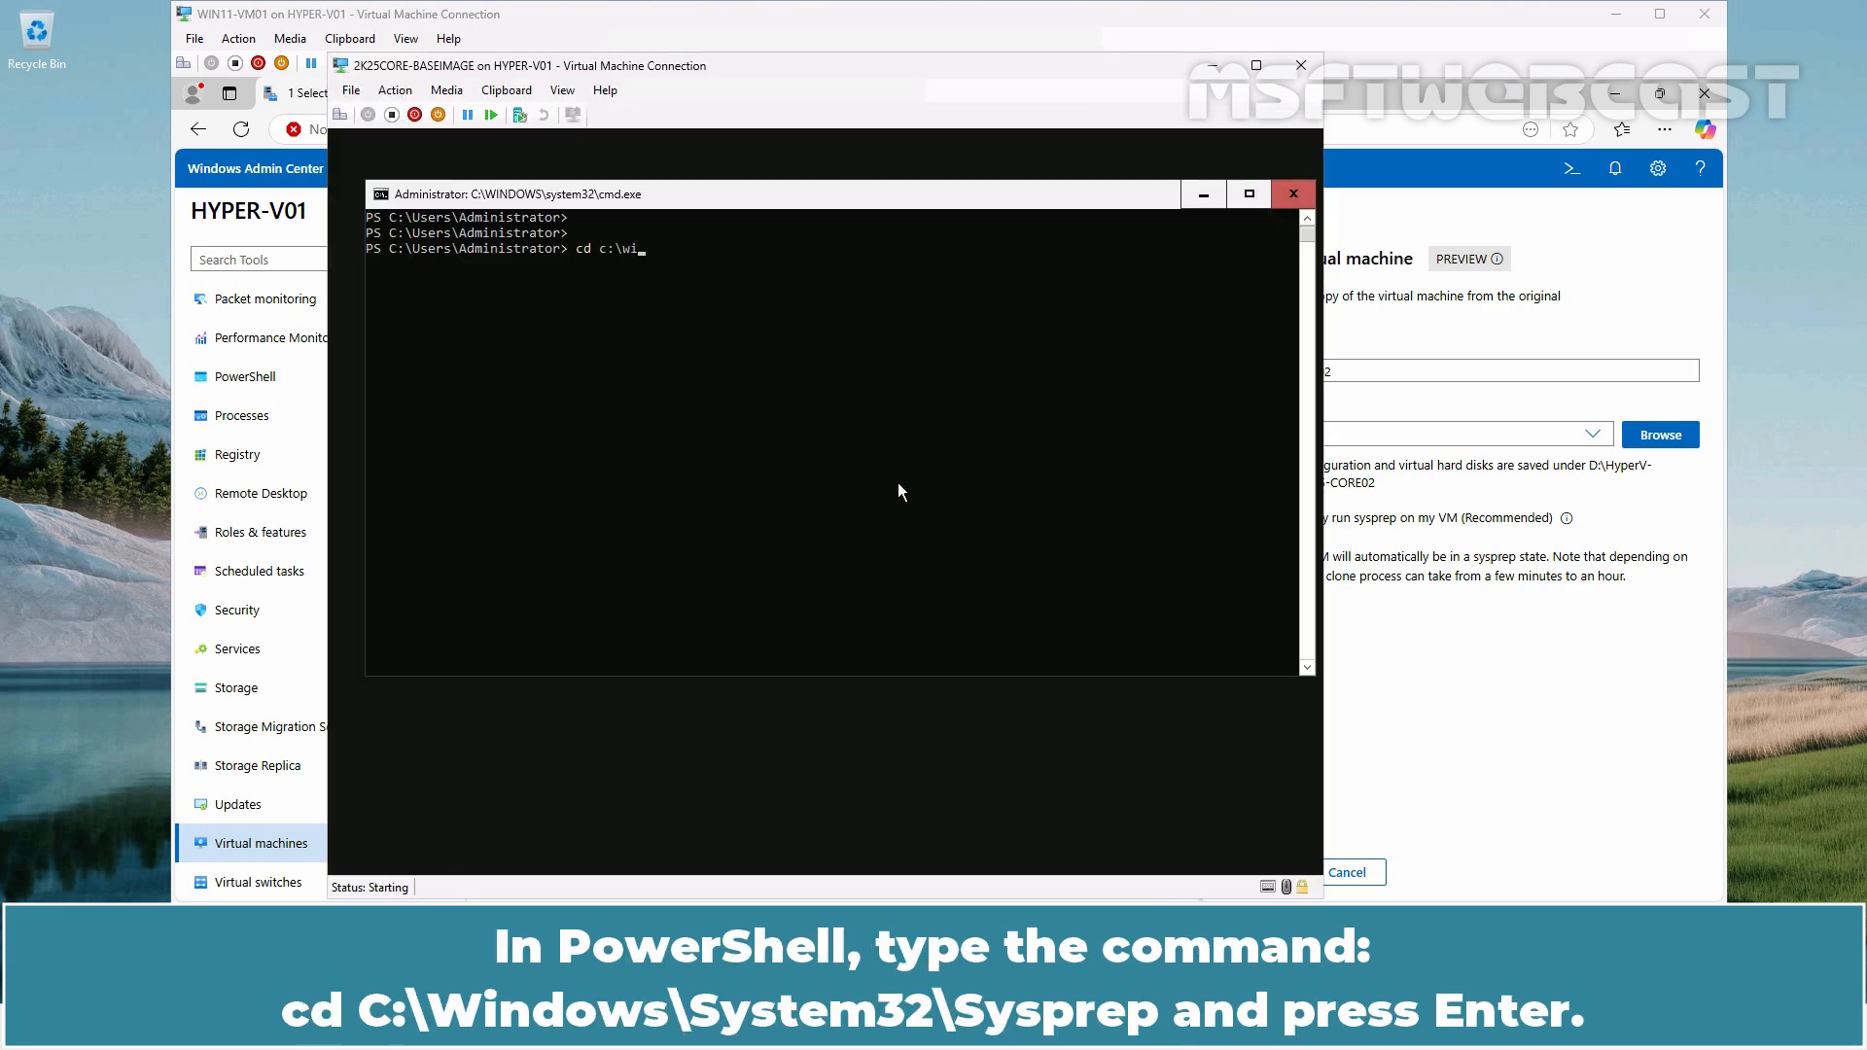
key("Tab")
type("\\System32\\Sysprep\\")
key("Return")
type("sysp")
key("Tab")
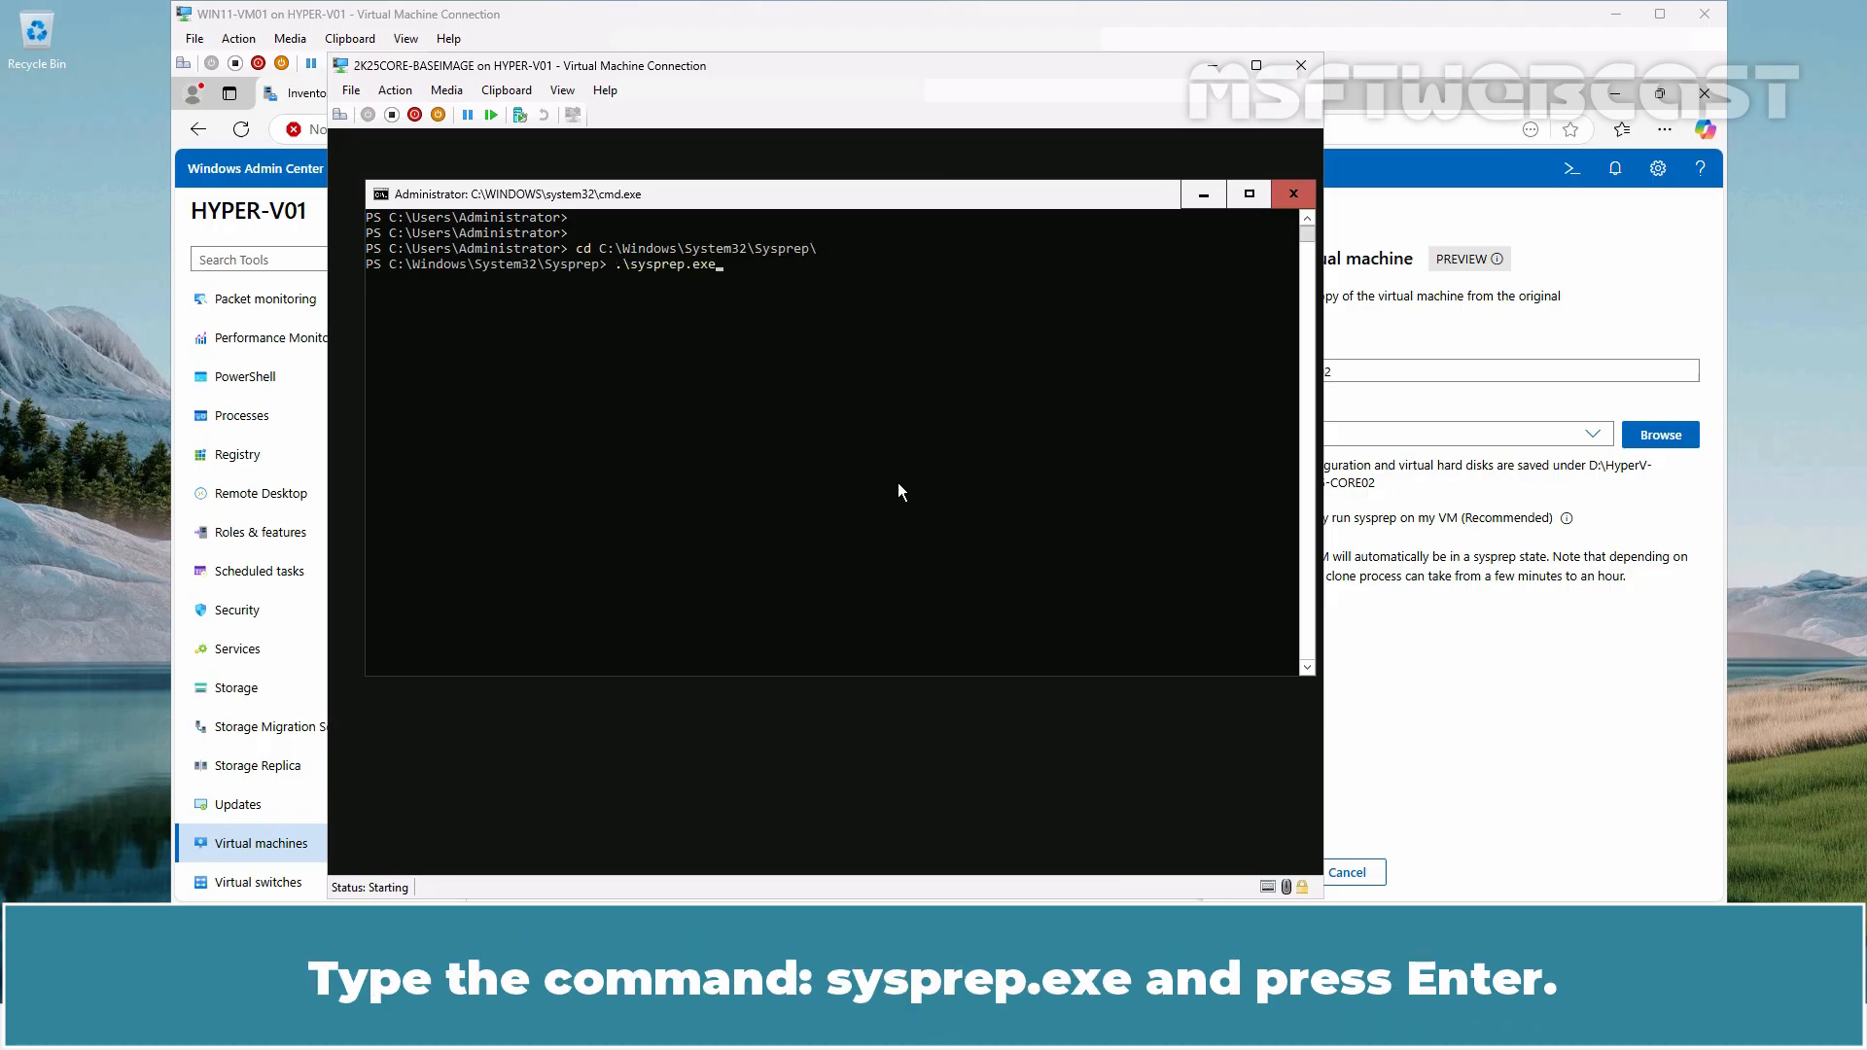
key("Return")
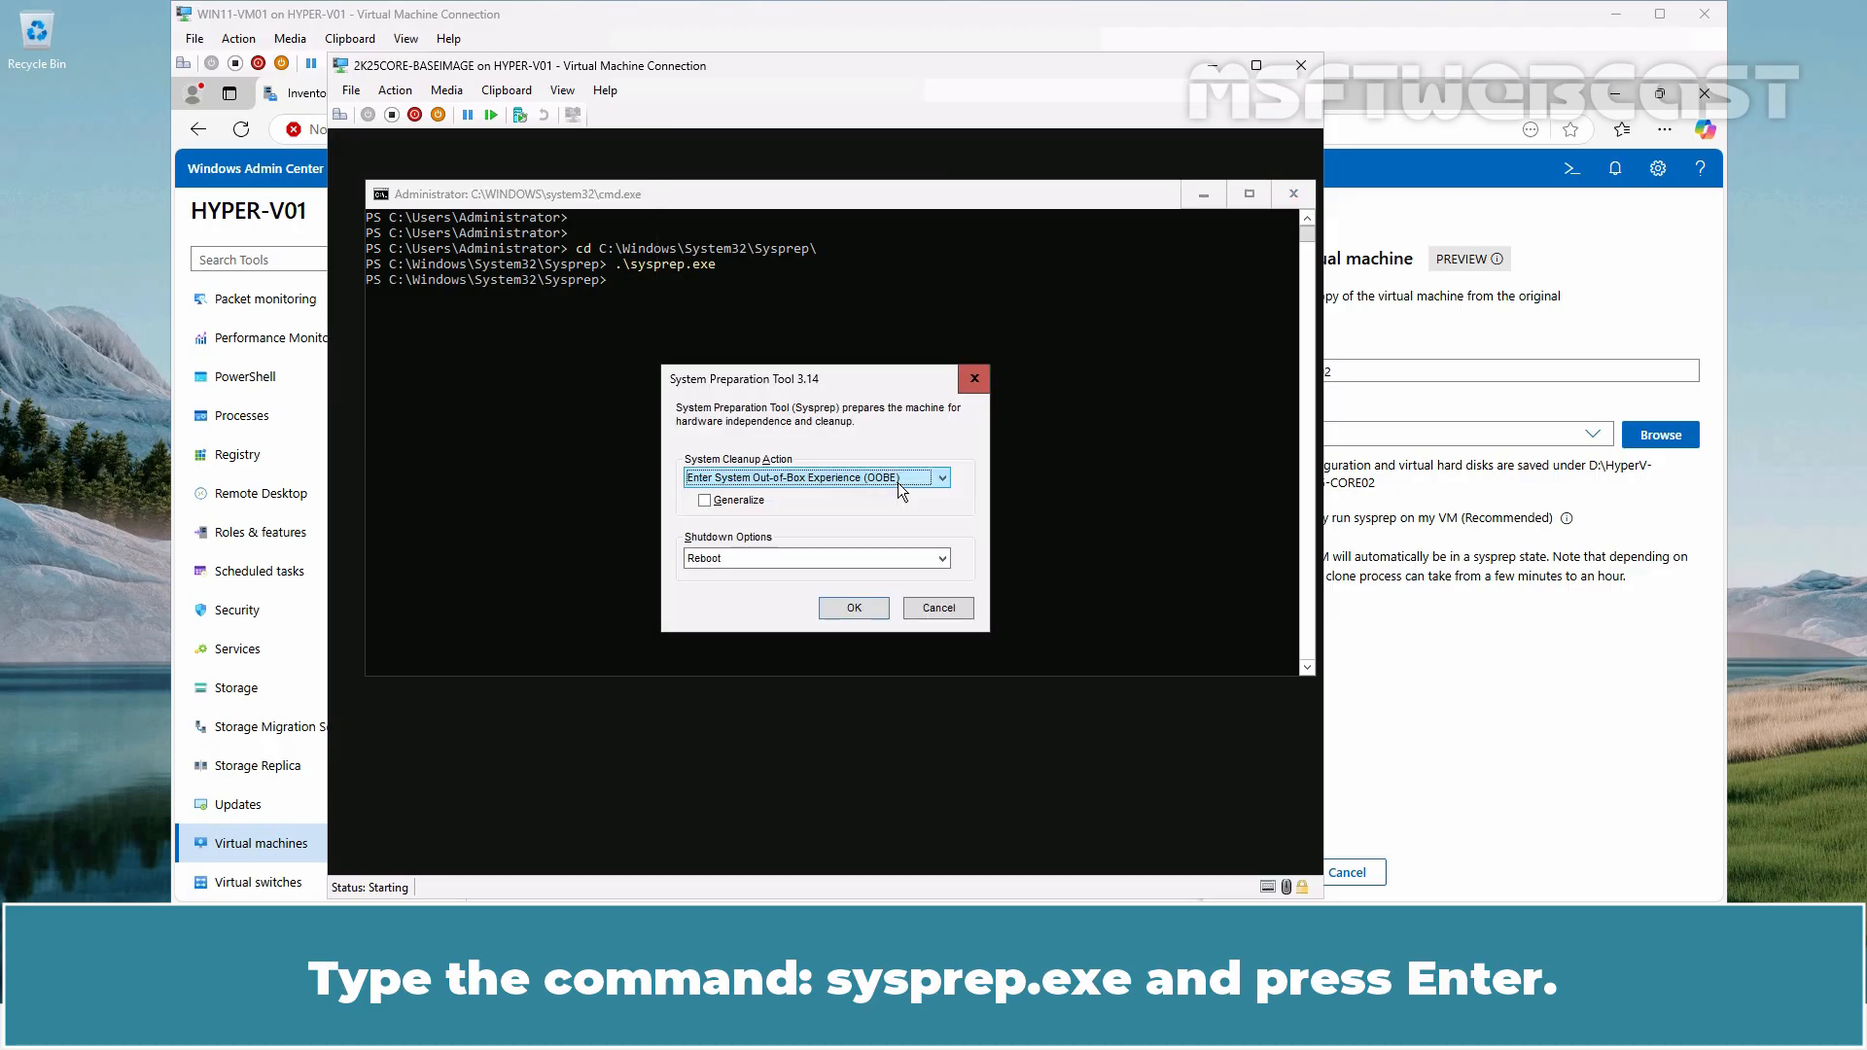
Run Sysprep with Generalize enabled and the shutdown option set to Shutdown.
left_click(706, 501)
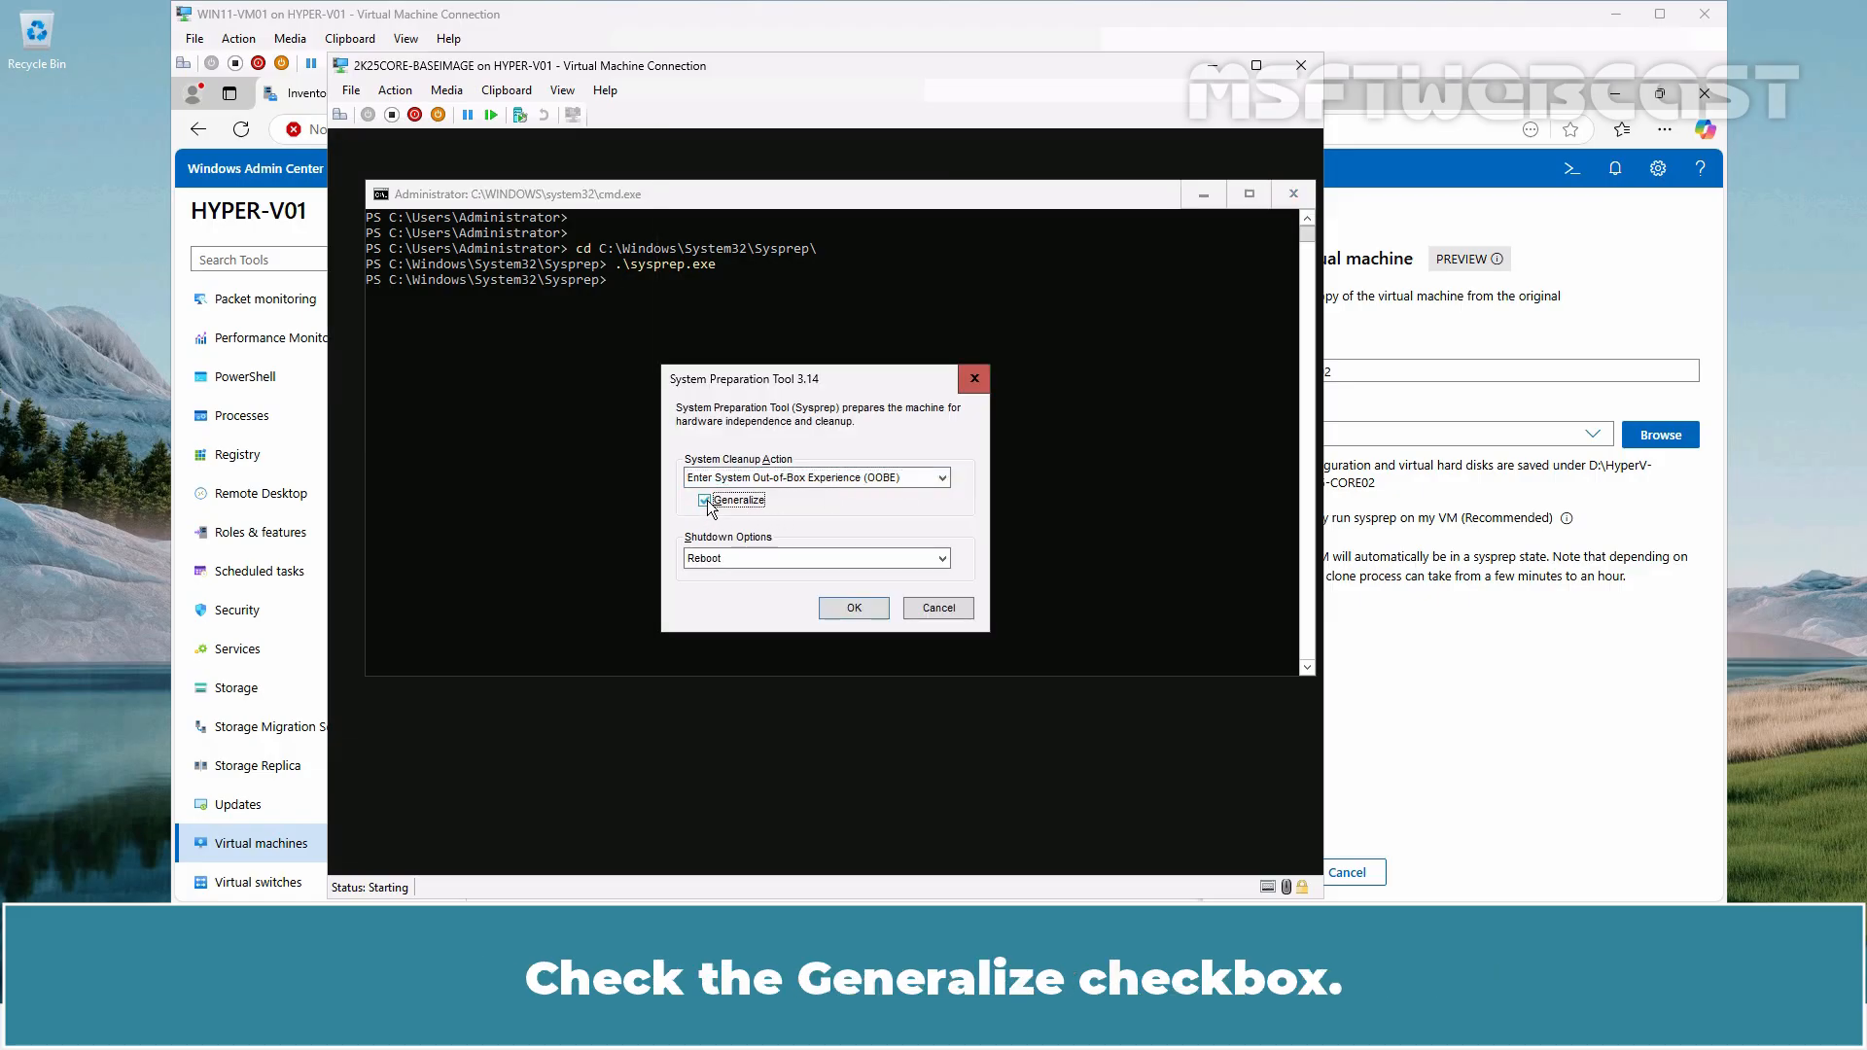
left_click(723, 558)
left_click(727, 600)
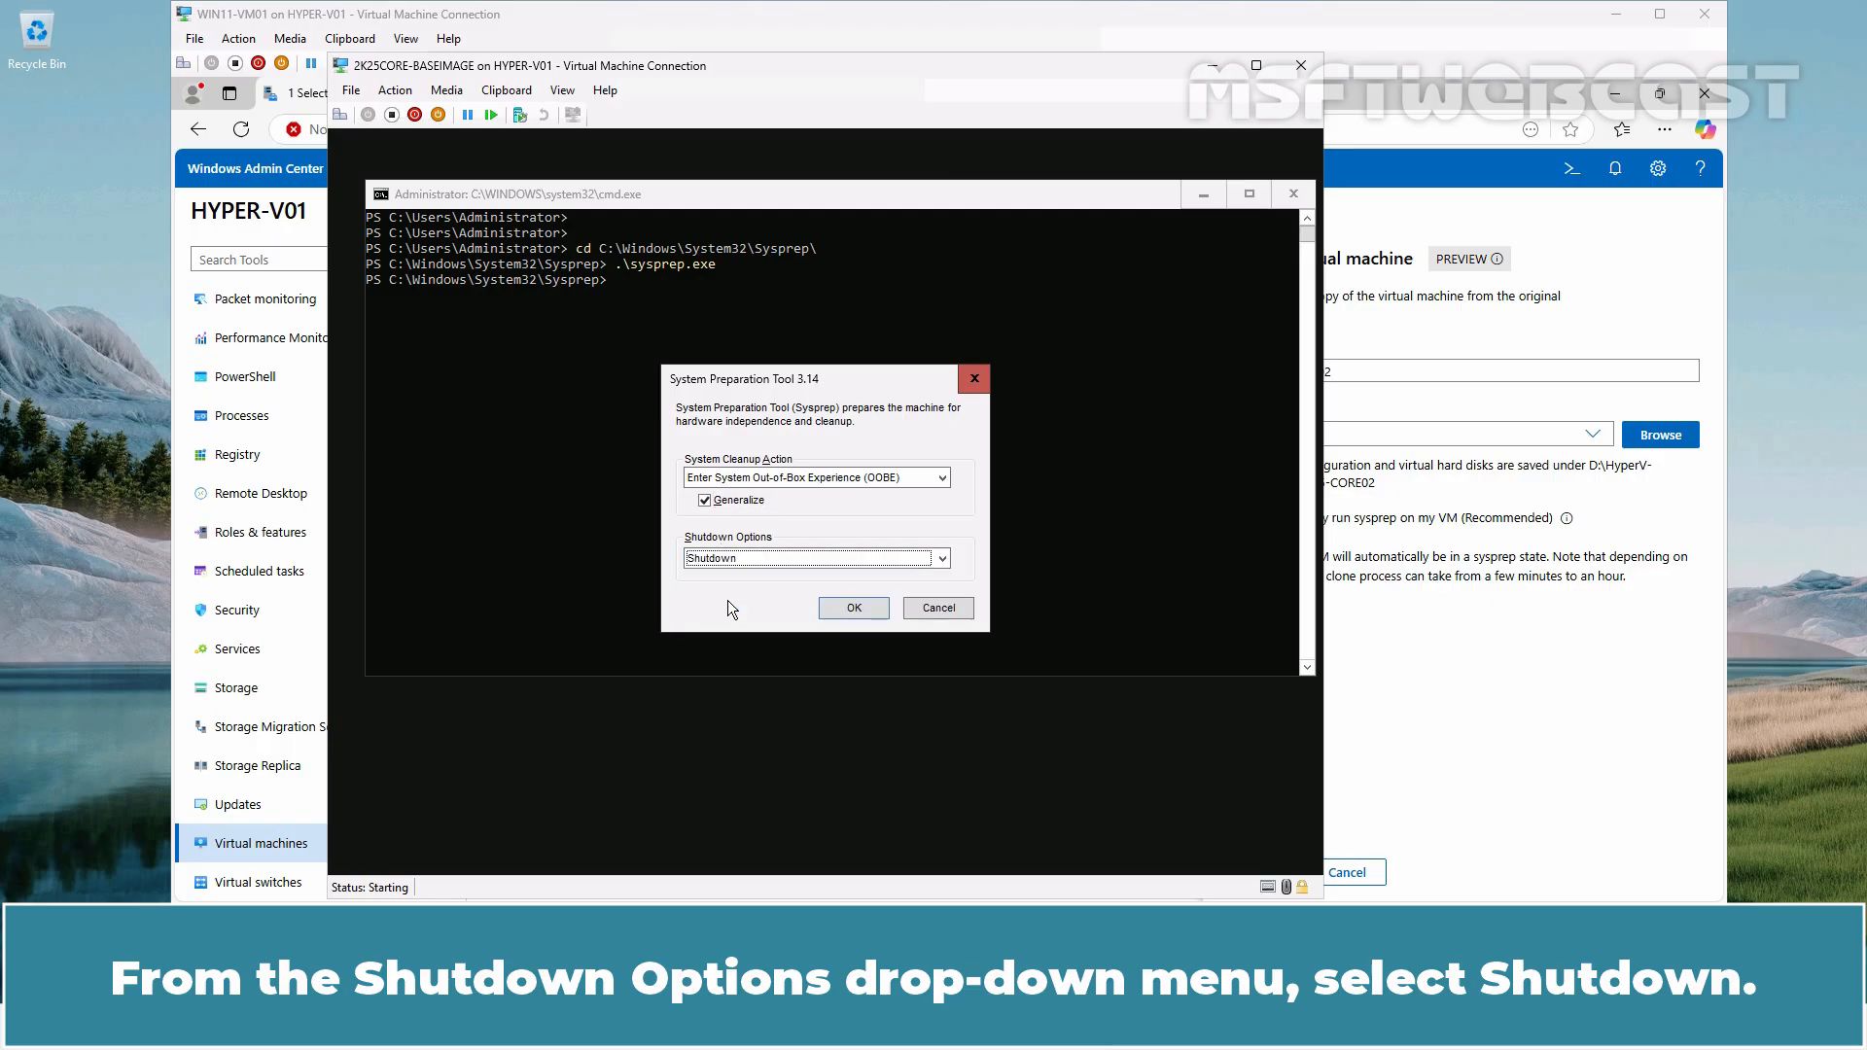
left_click(855, 609)
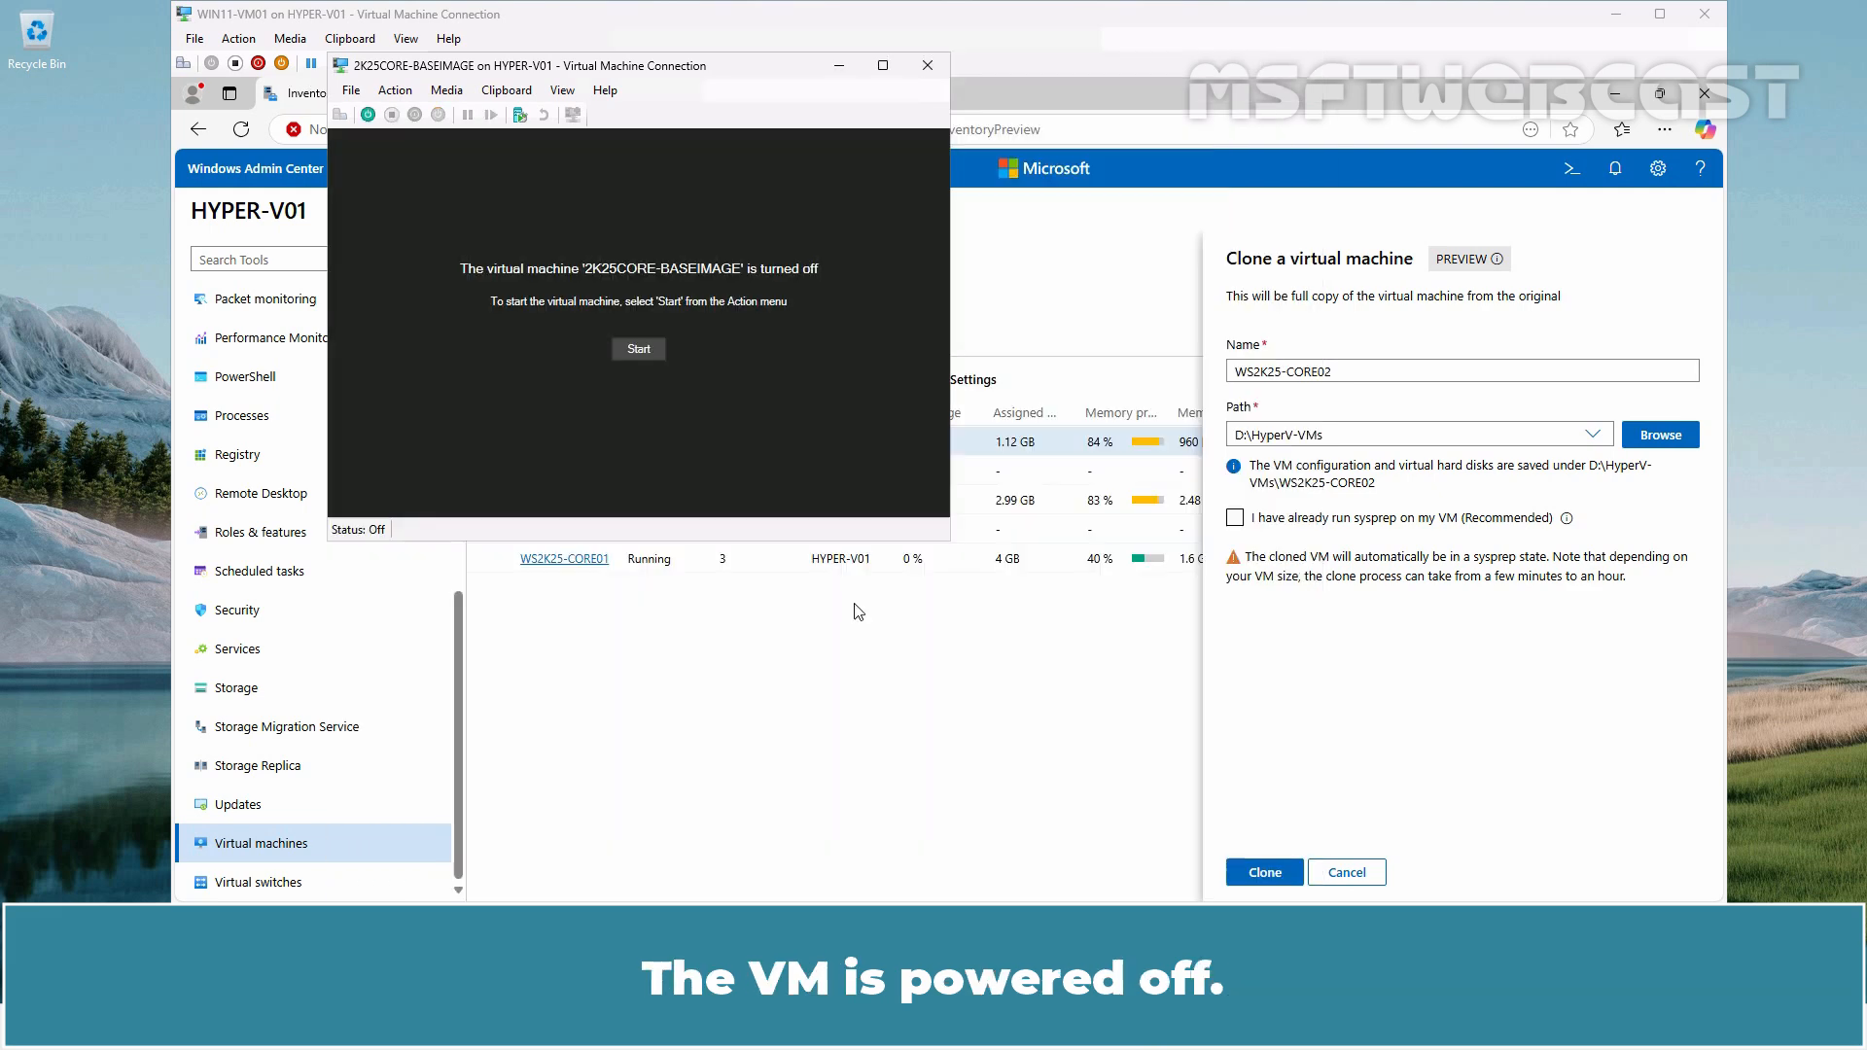
Return to the clone form, mark sysprep as already run, start the cloning and refresh the virtual machine inventory.
left_click(1468, 686)
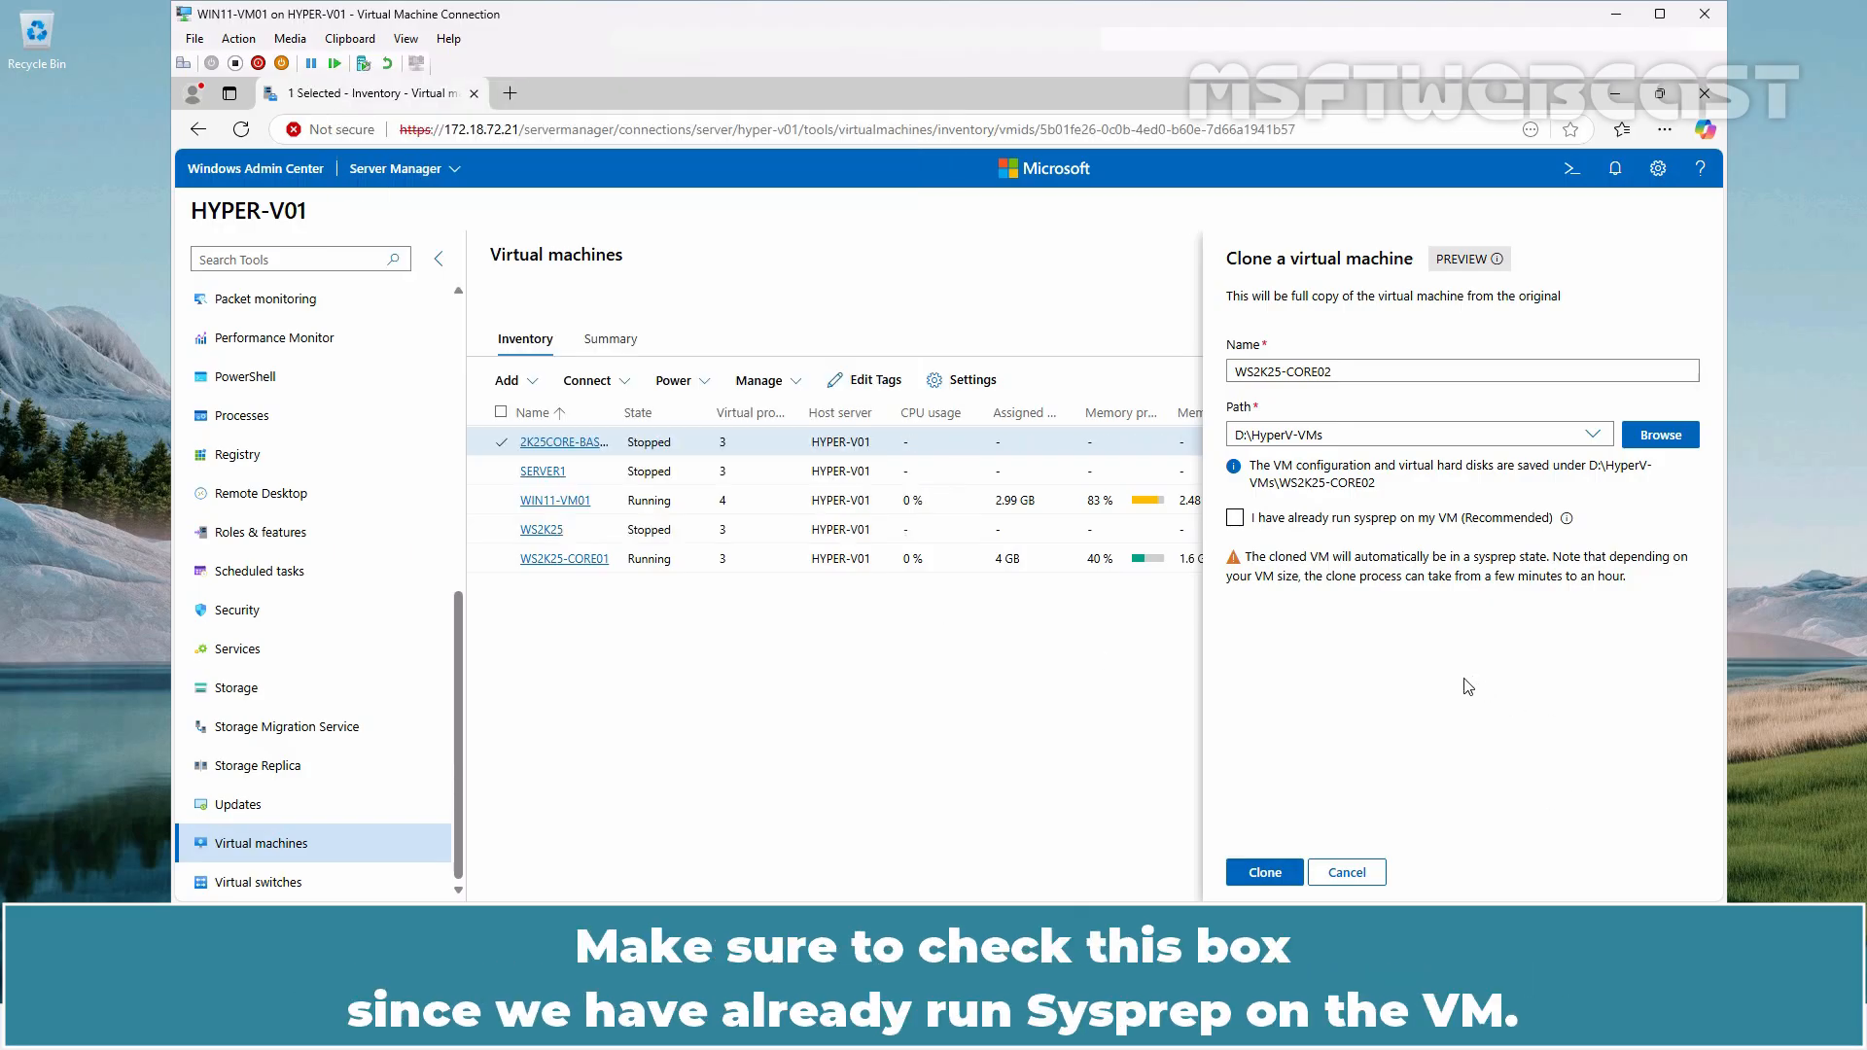
left_click(1235, 520)
left_click(1262, 873)
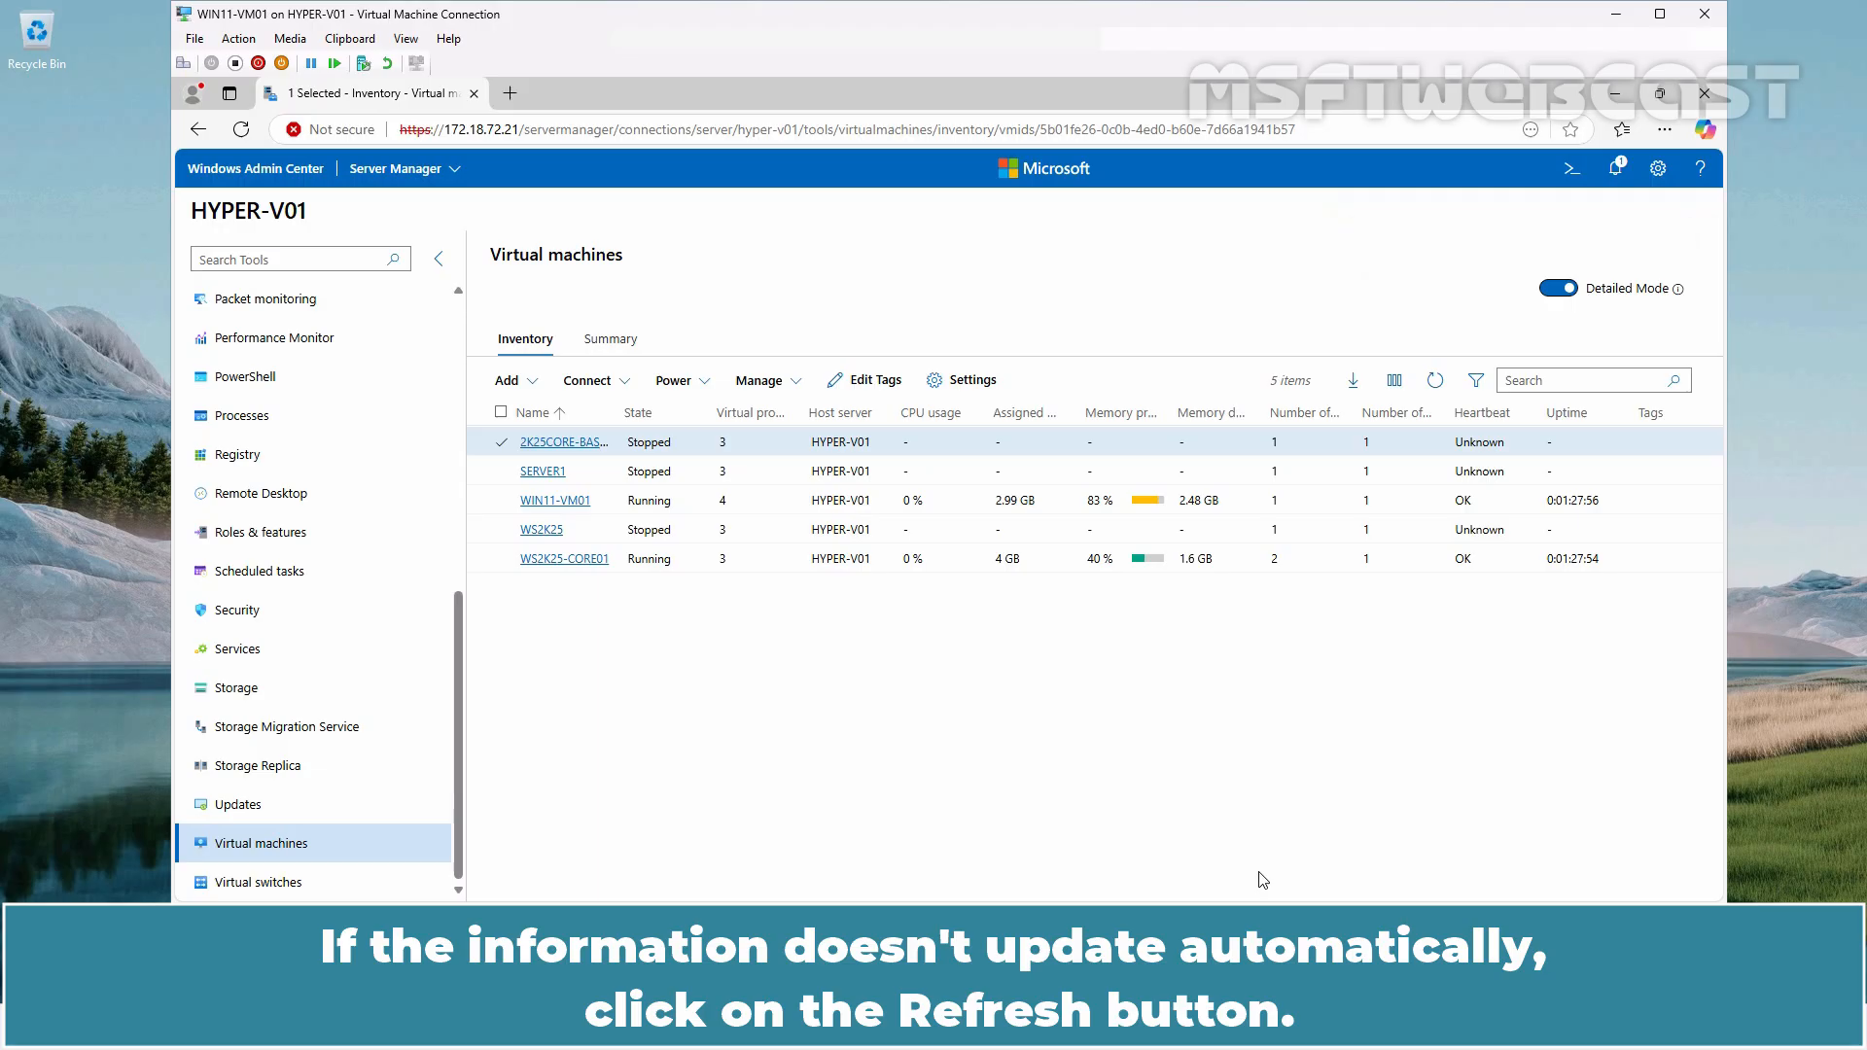
left_click(1436, 382)
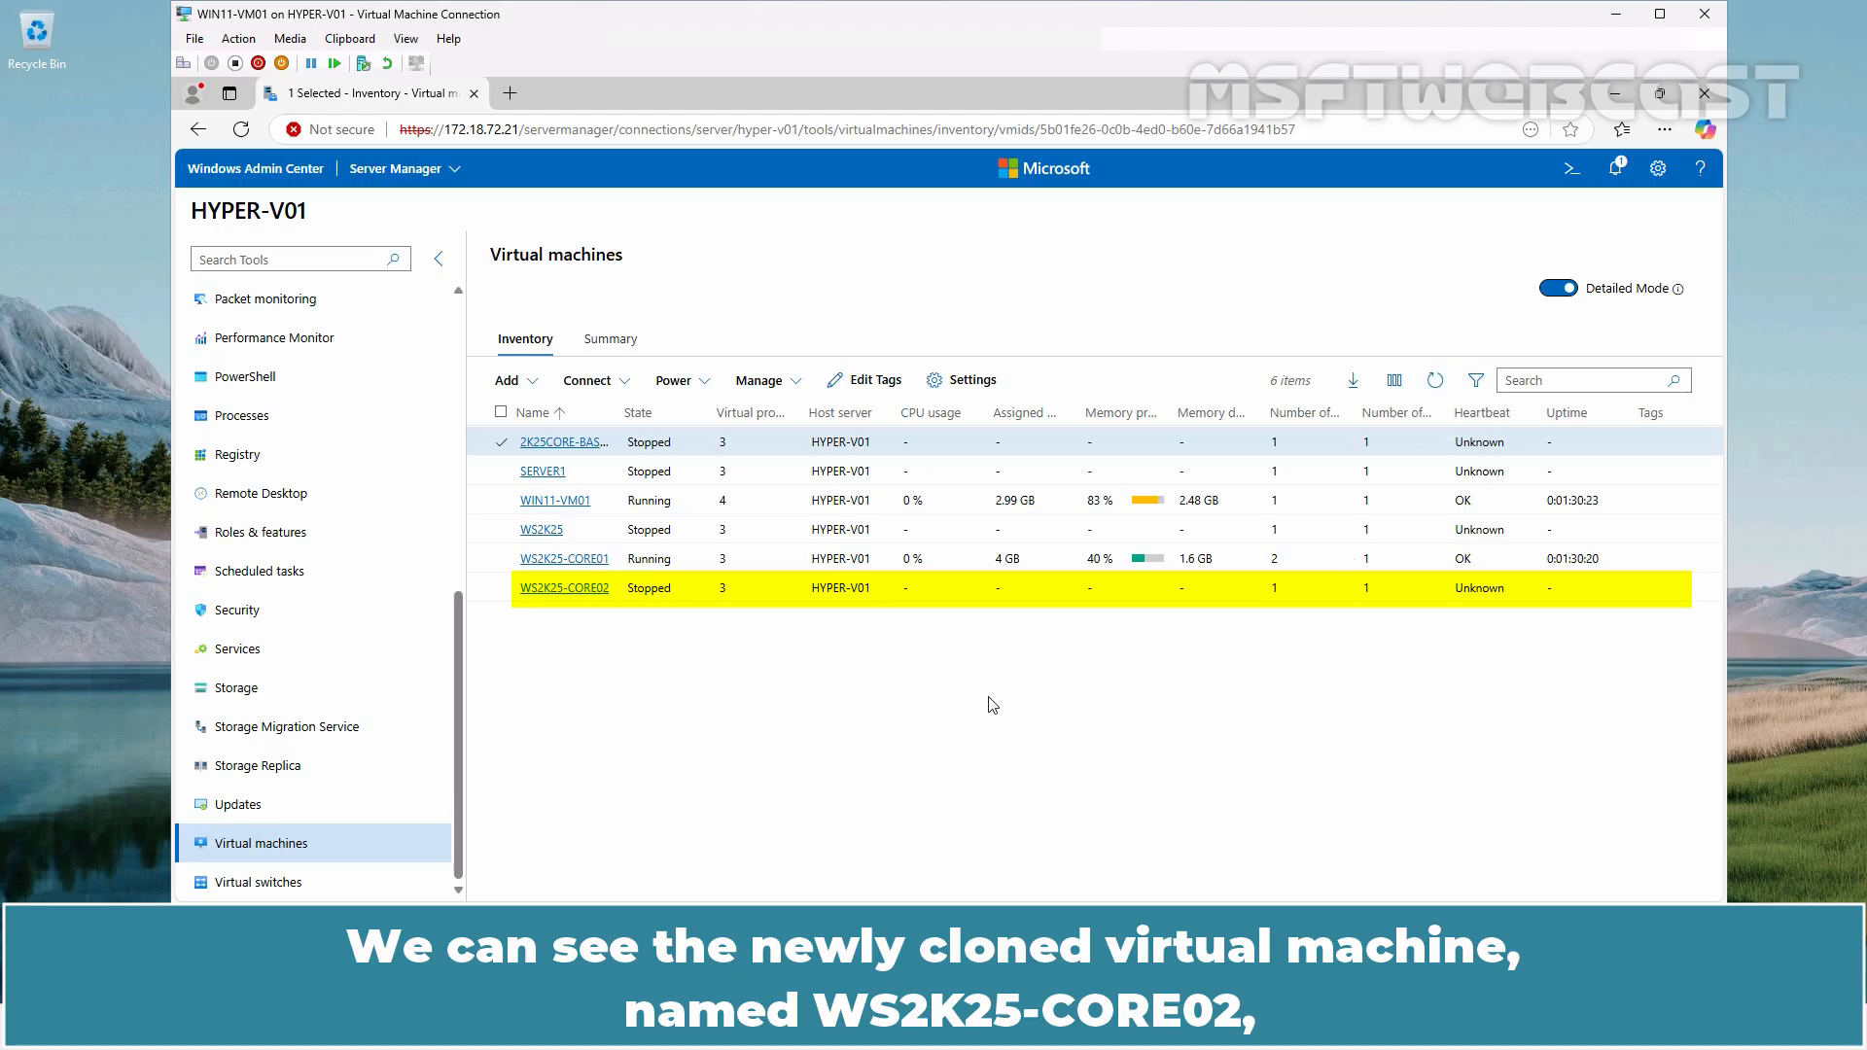
Open the WS2K25-CORE02 virtual machine and start it.
left_click(562, 588)
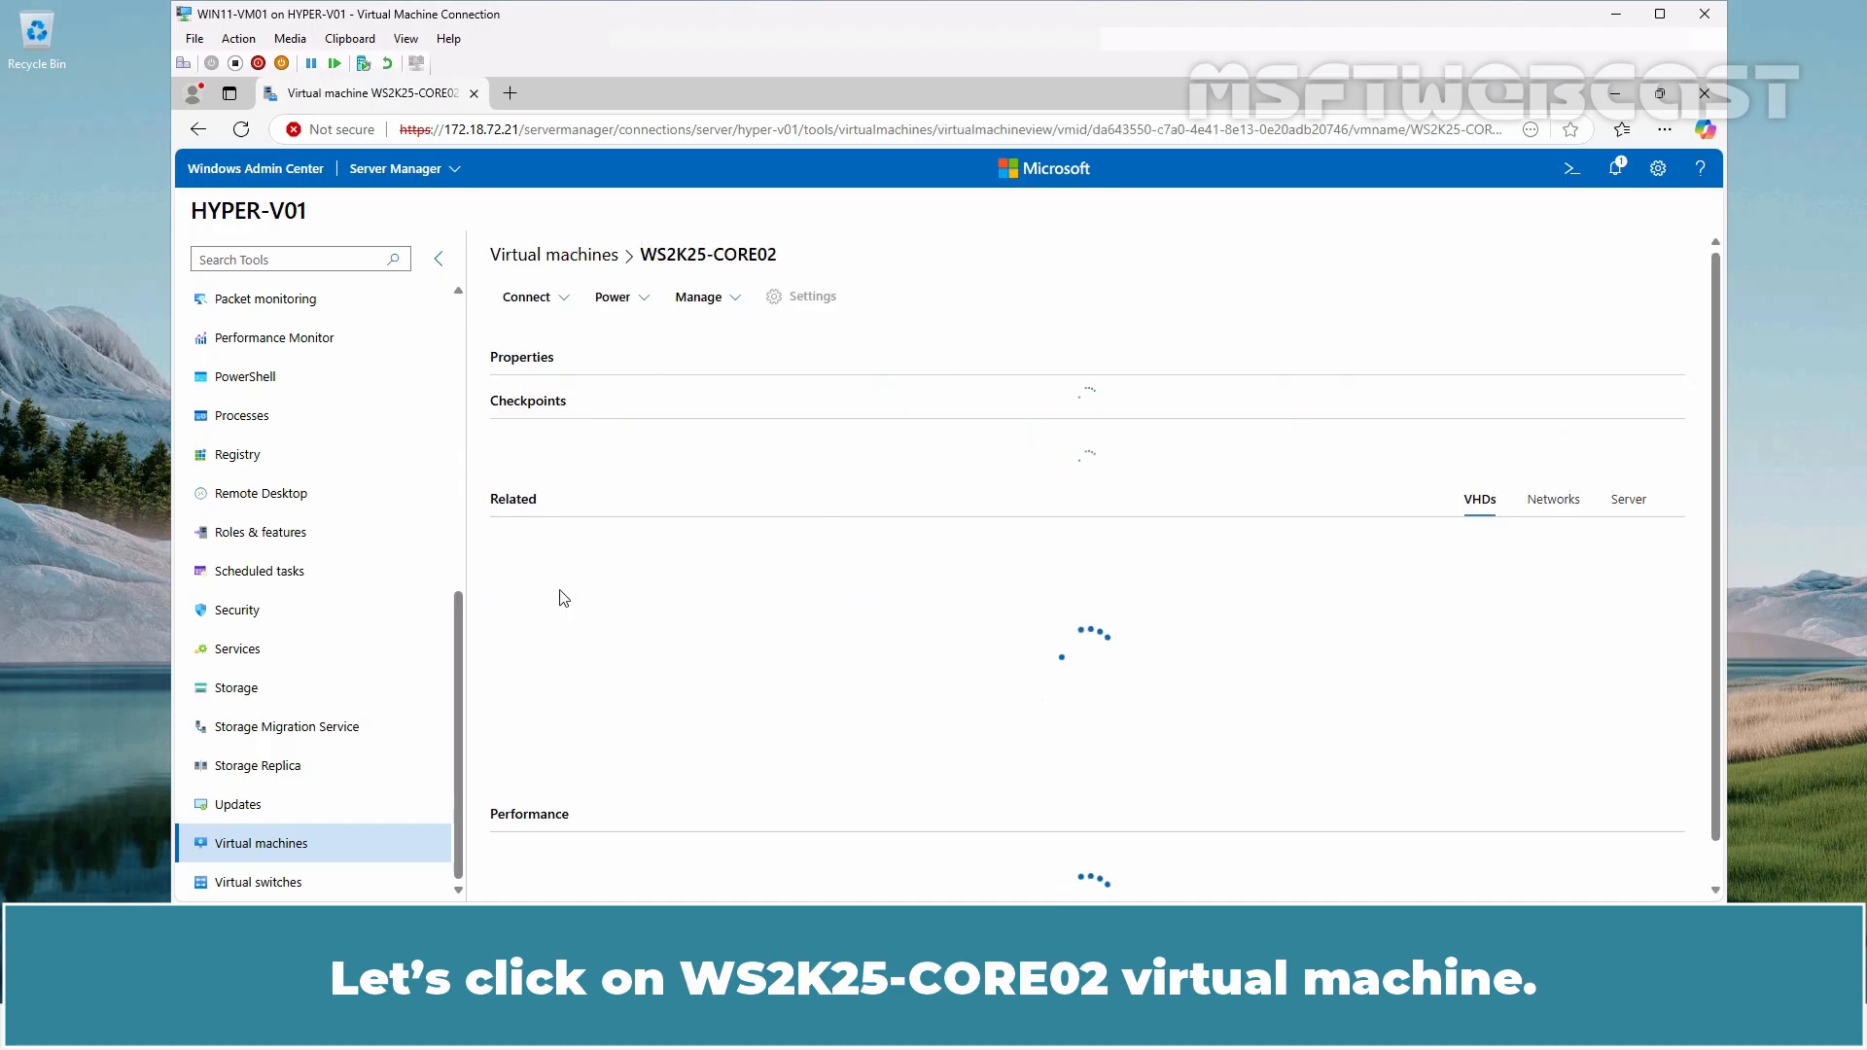
left_click(639, 299)
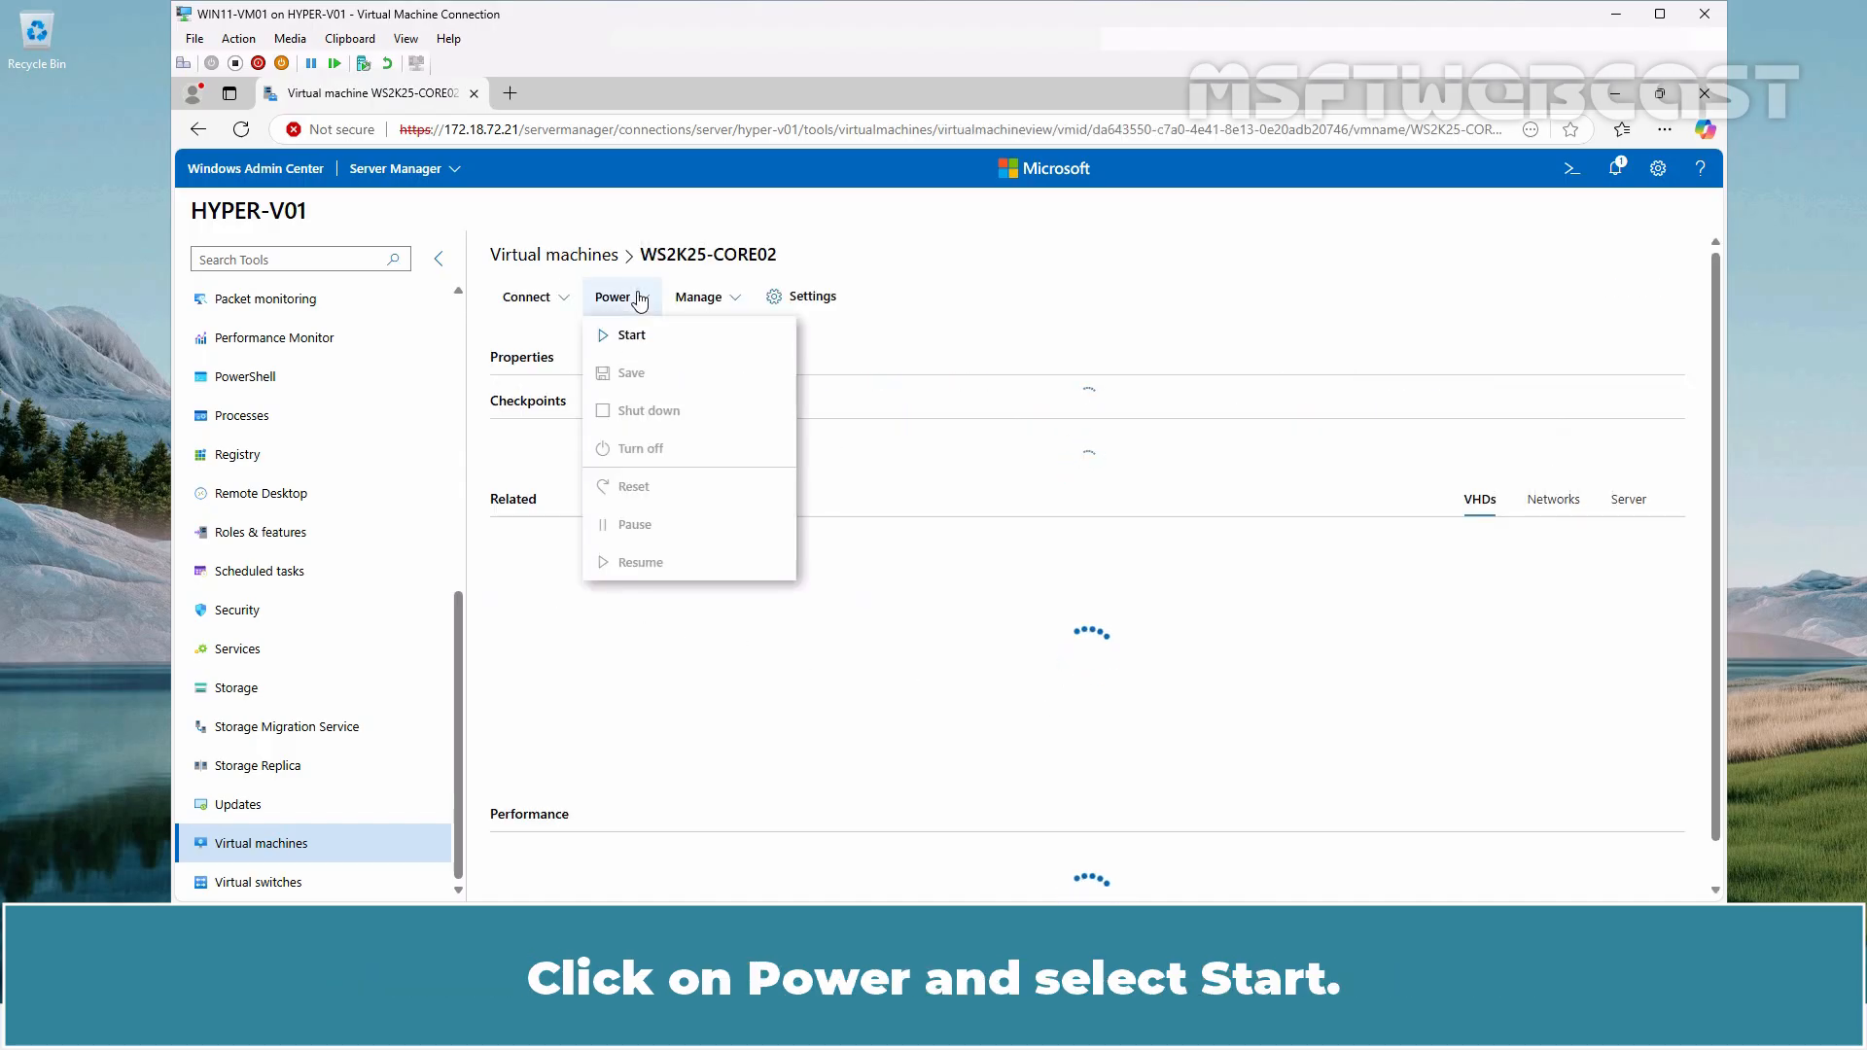
left_click(653, 343)
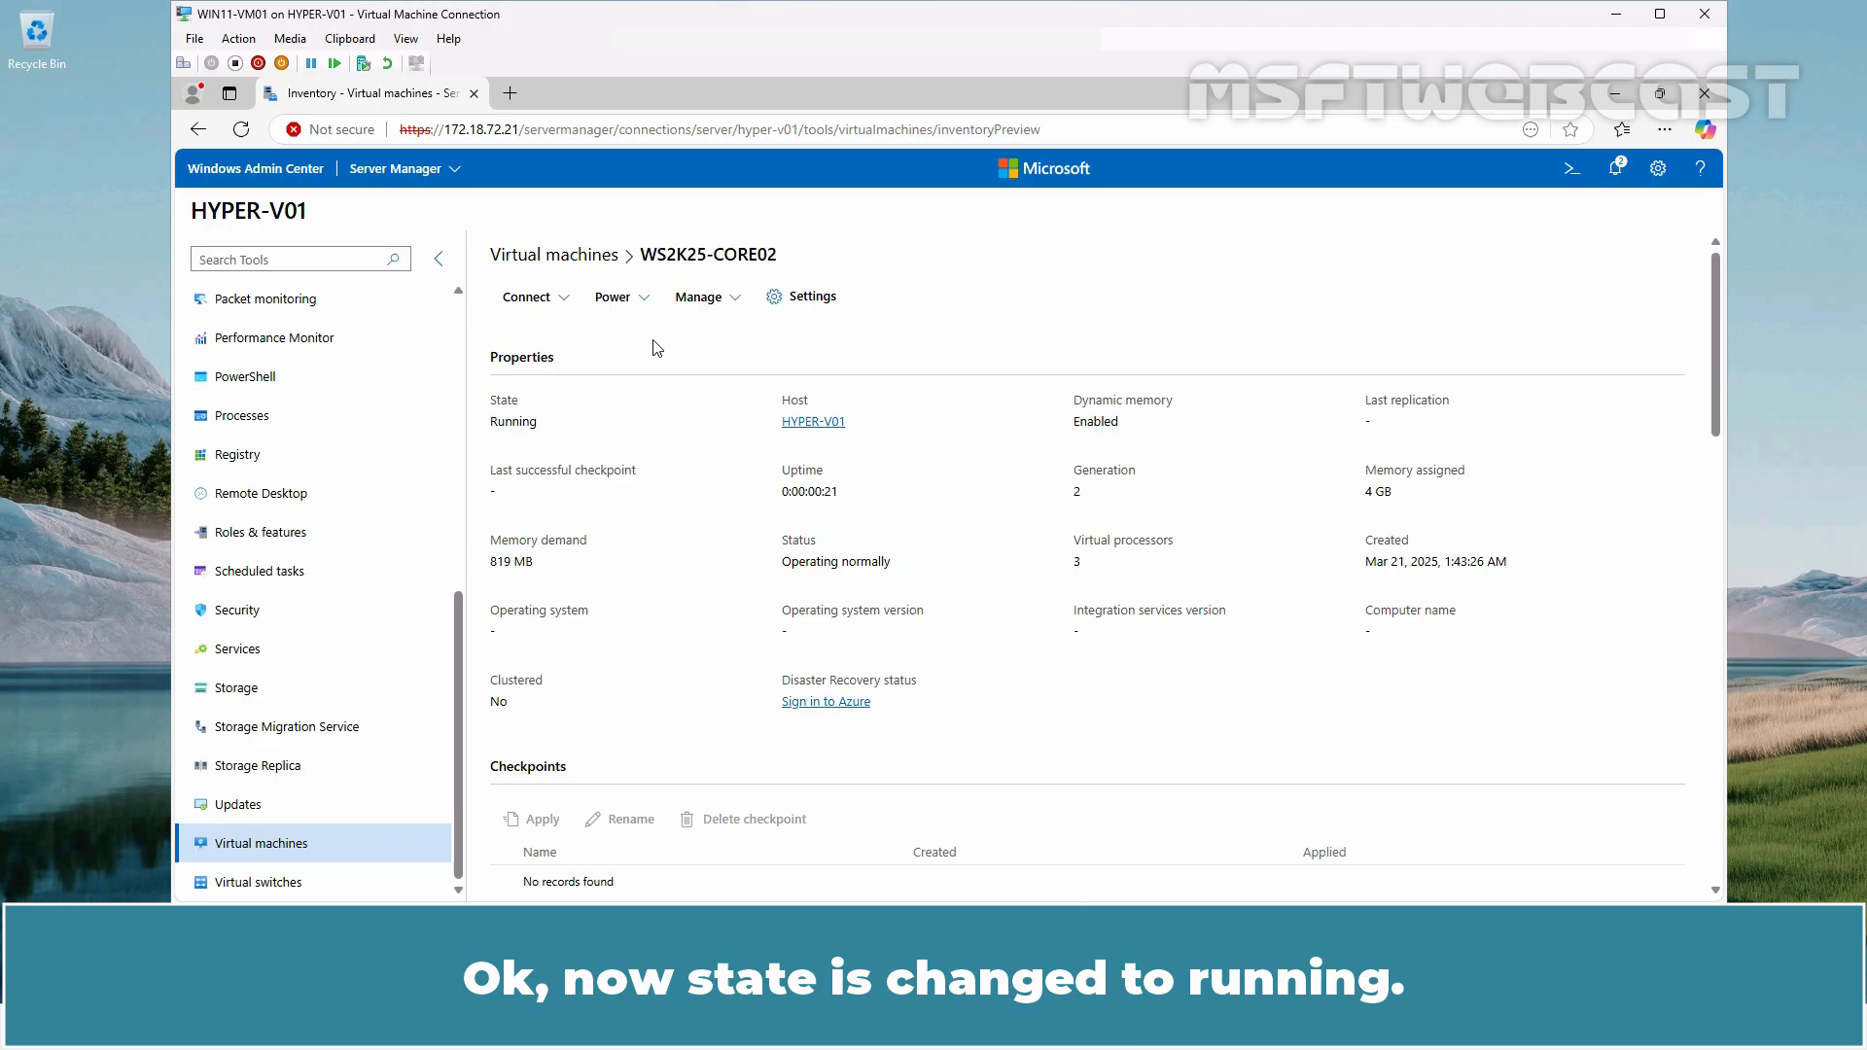
Connect to WS2K25-CORE02 through VM Connect, entering the administrator password.
left_click(551, 302)
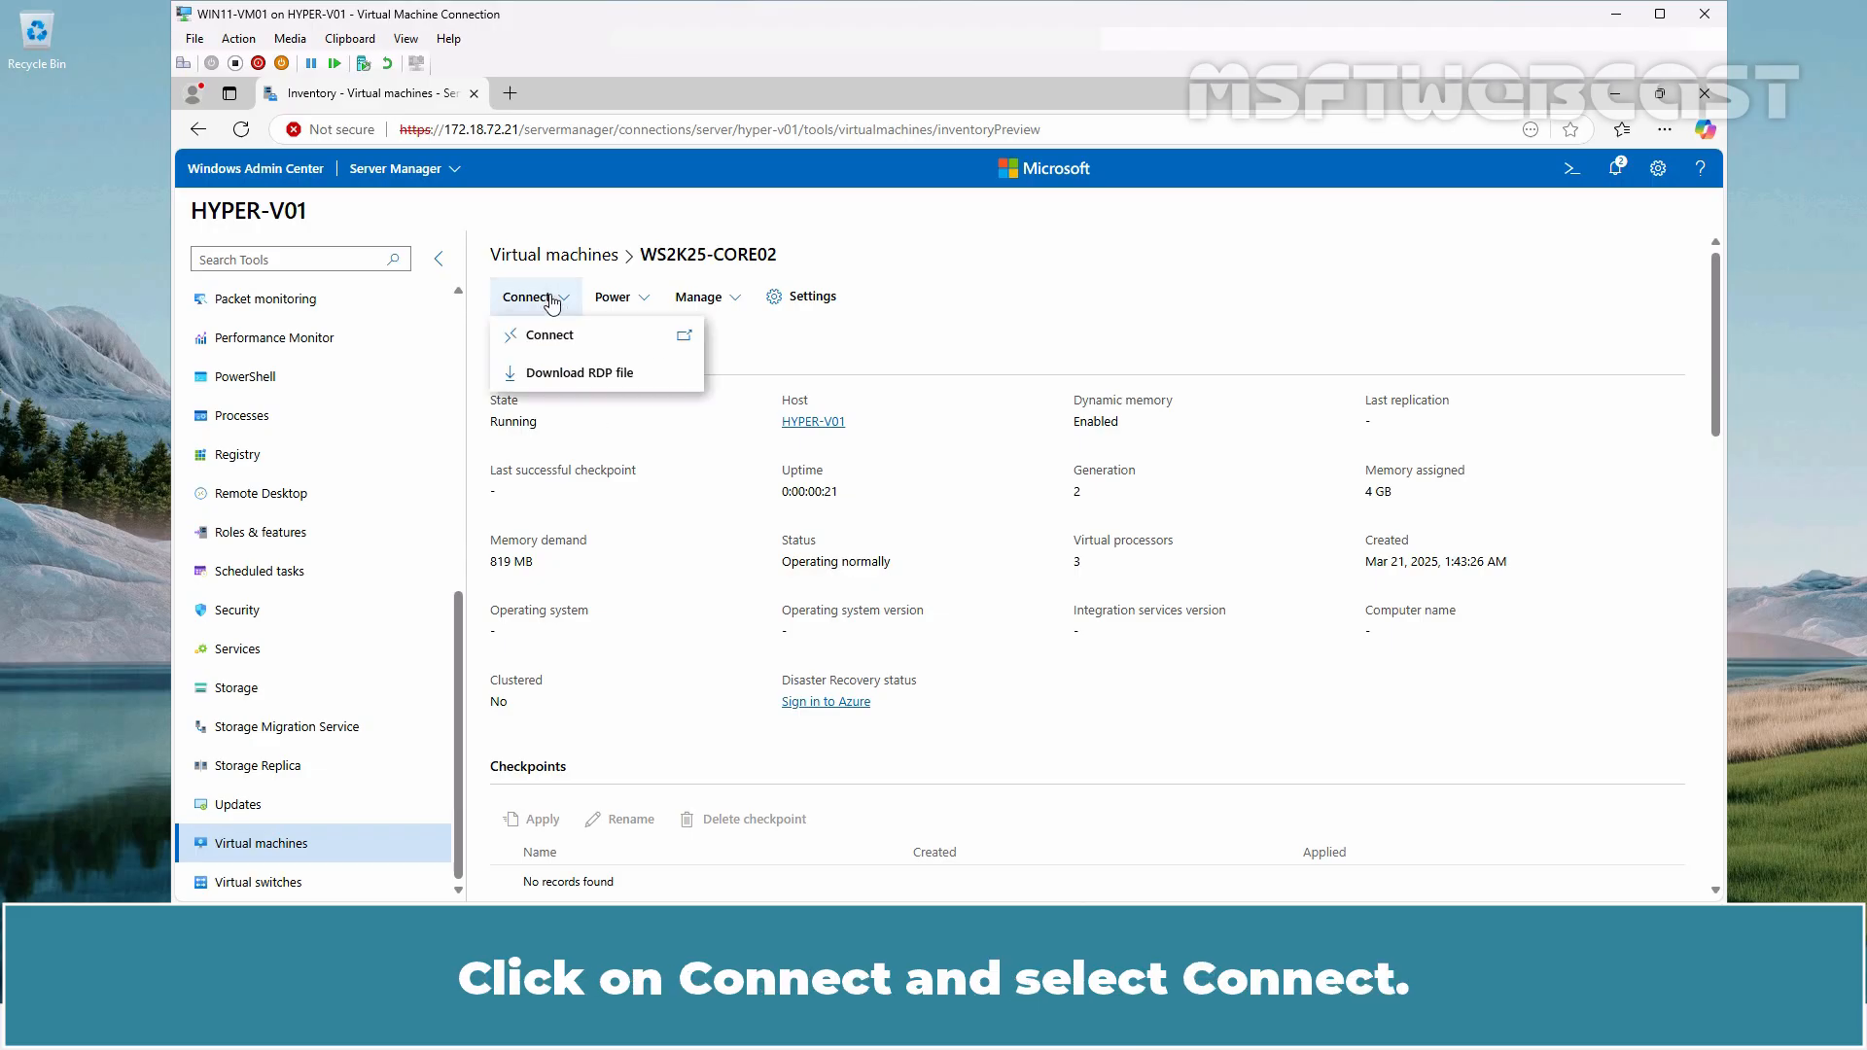
left_click(587, 340)
left_click(846, 610)
type("******")
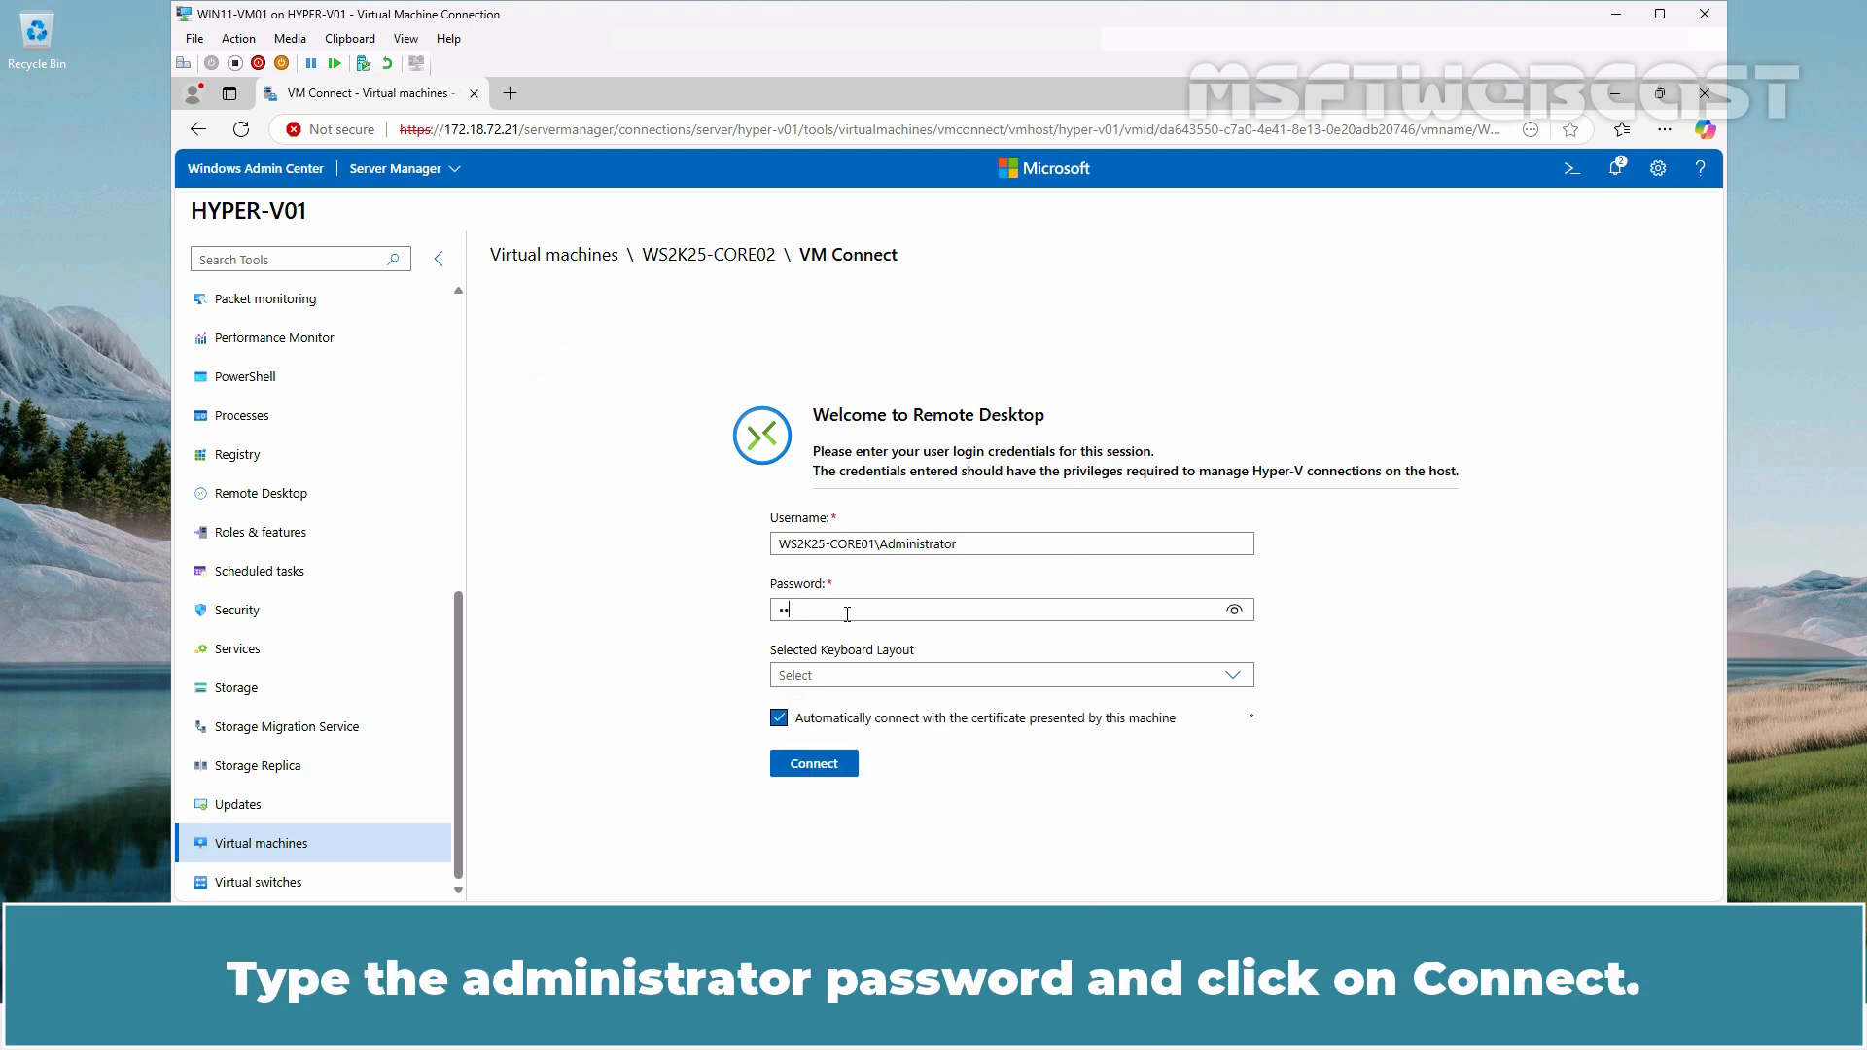
type("***")
left_click(812, 767)
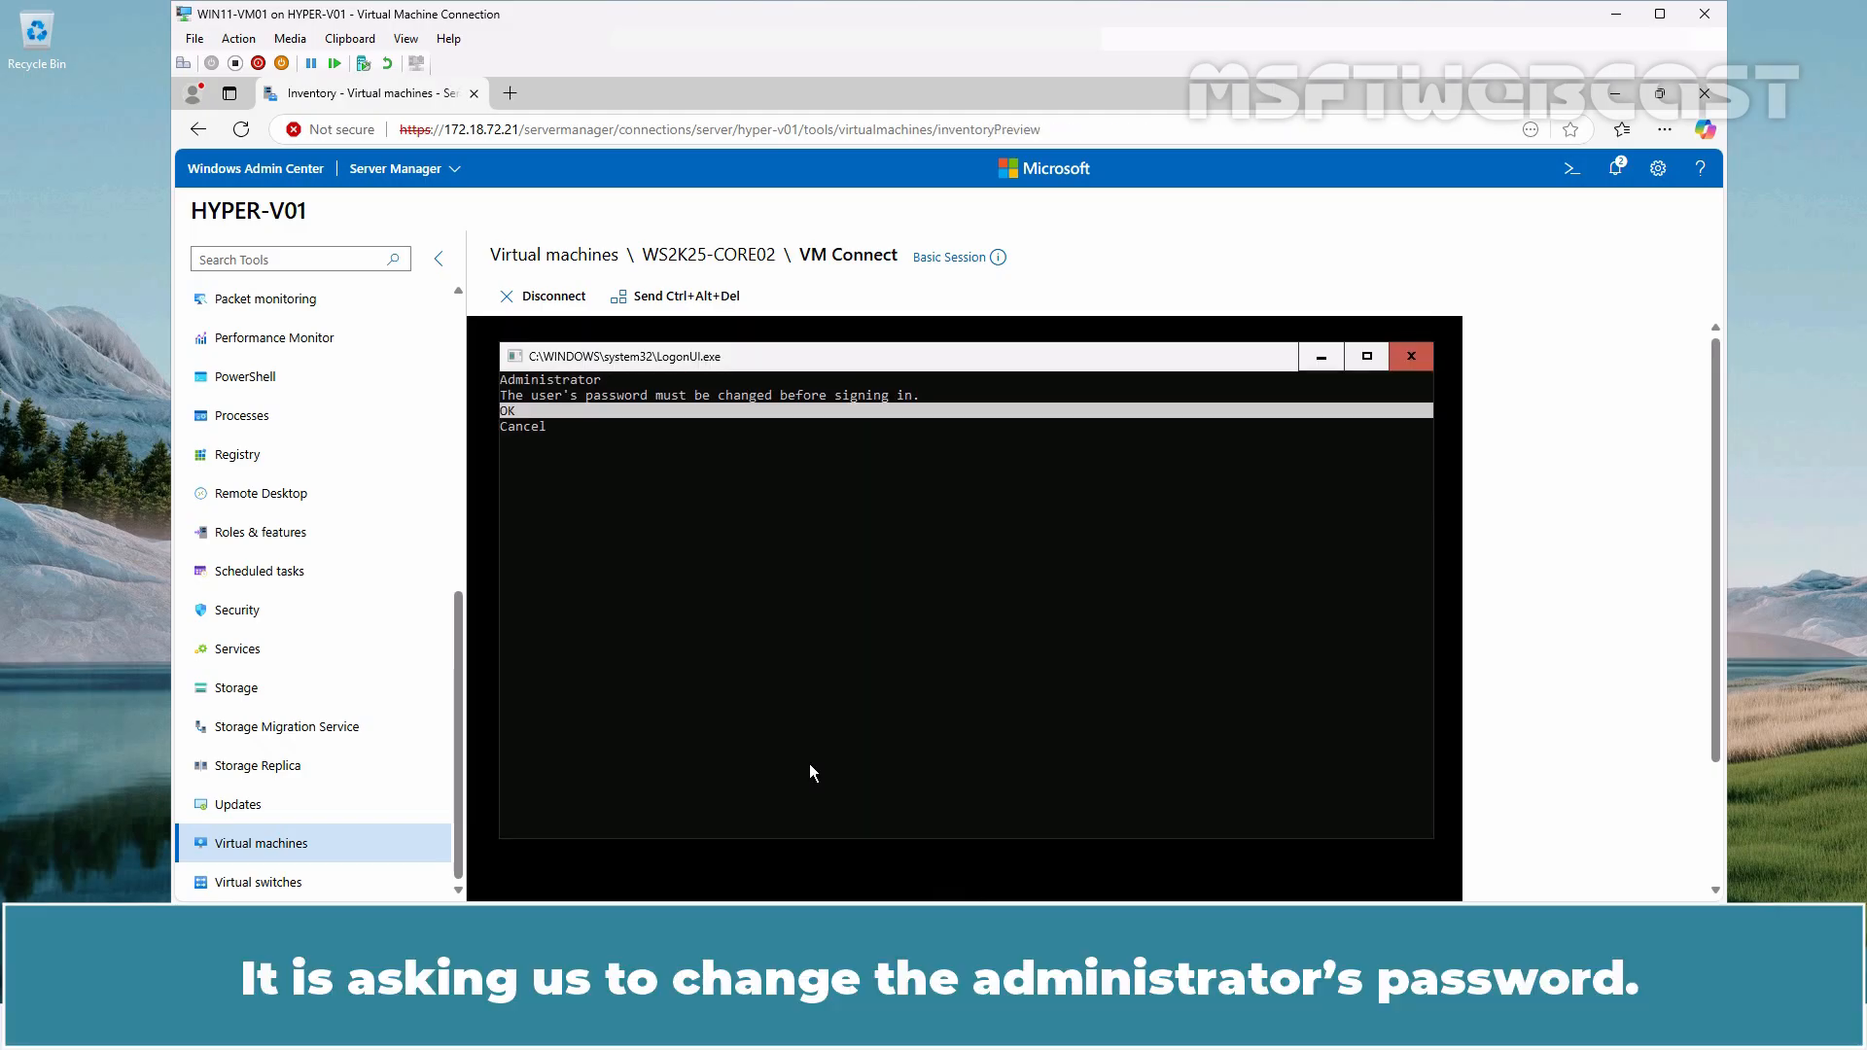
Accept the required password change on WS2K25-CORE02 and close the 2K25CORE-BASEIMAGE console window.
left_click(667, 410)
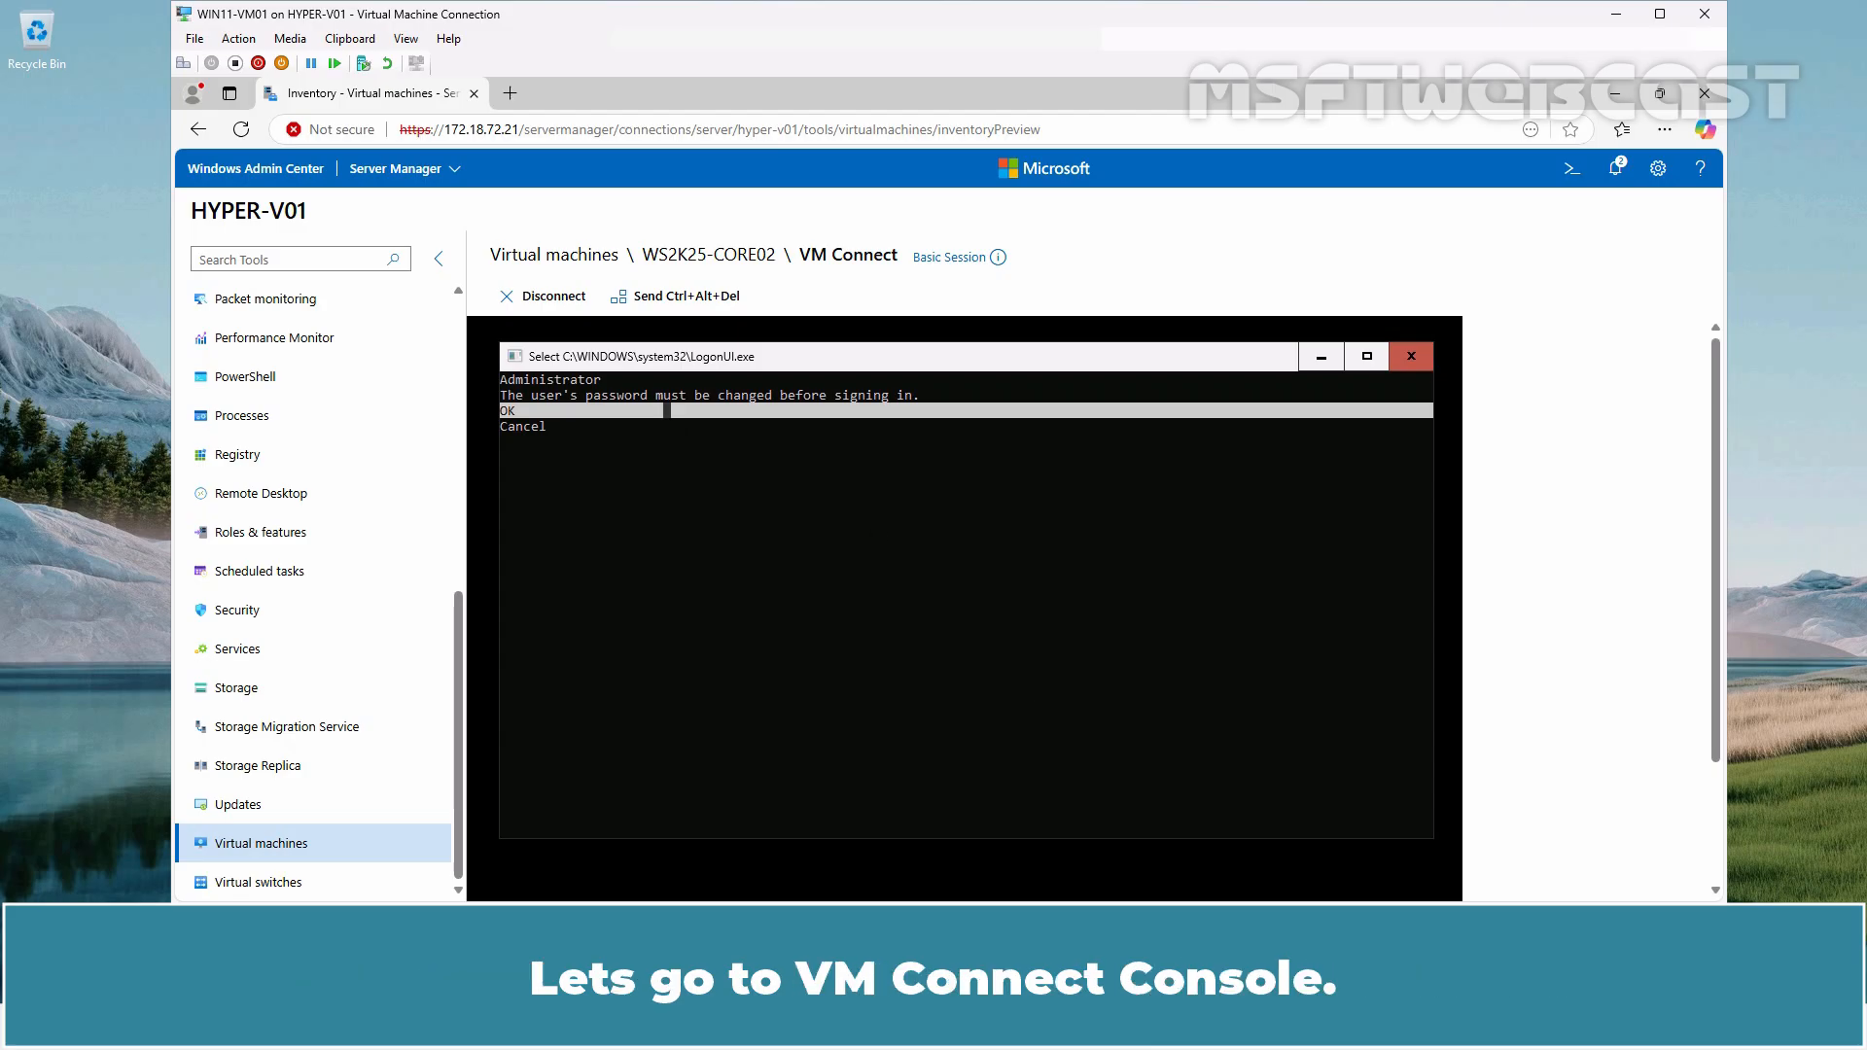
mouse_move(1149, 1027)
left_click(1233, 933)
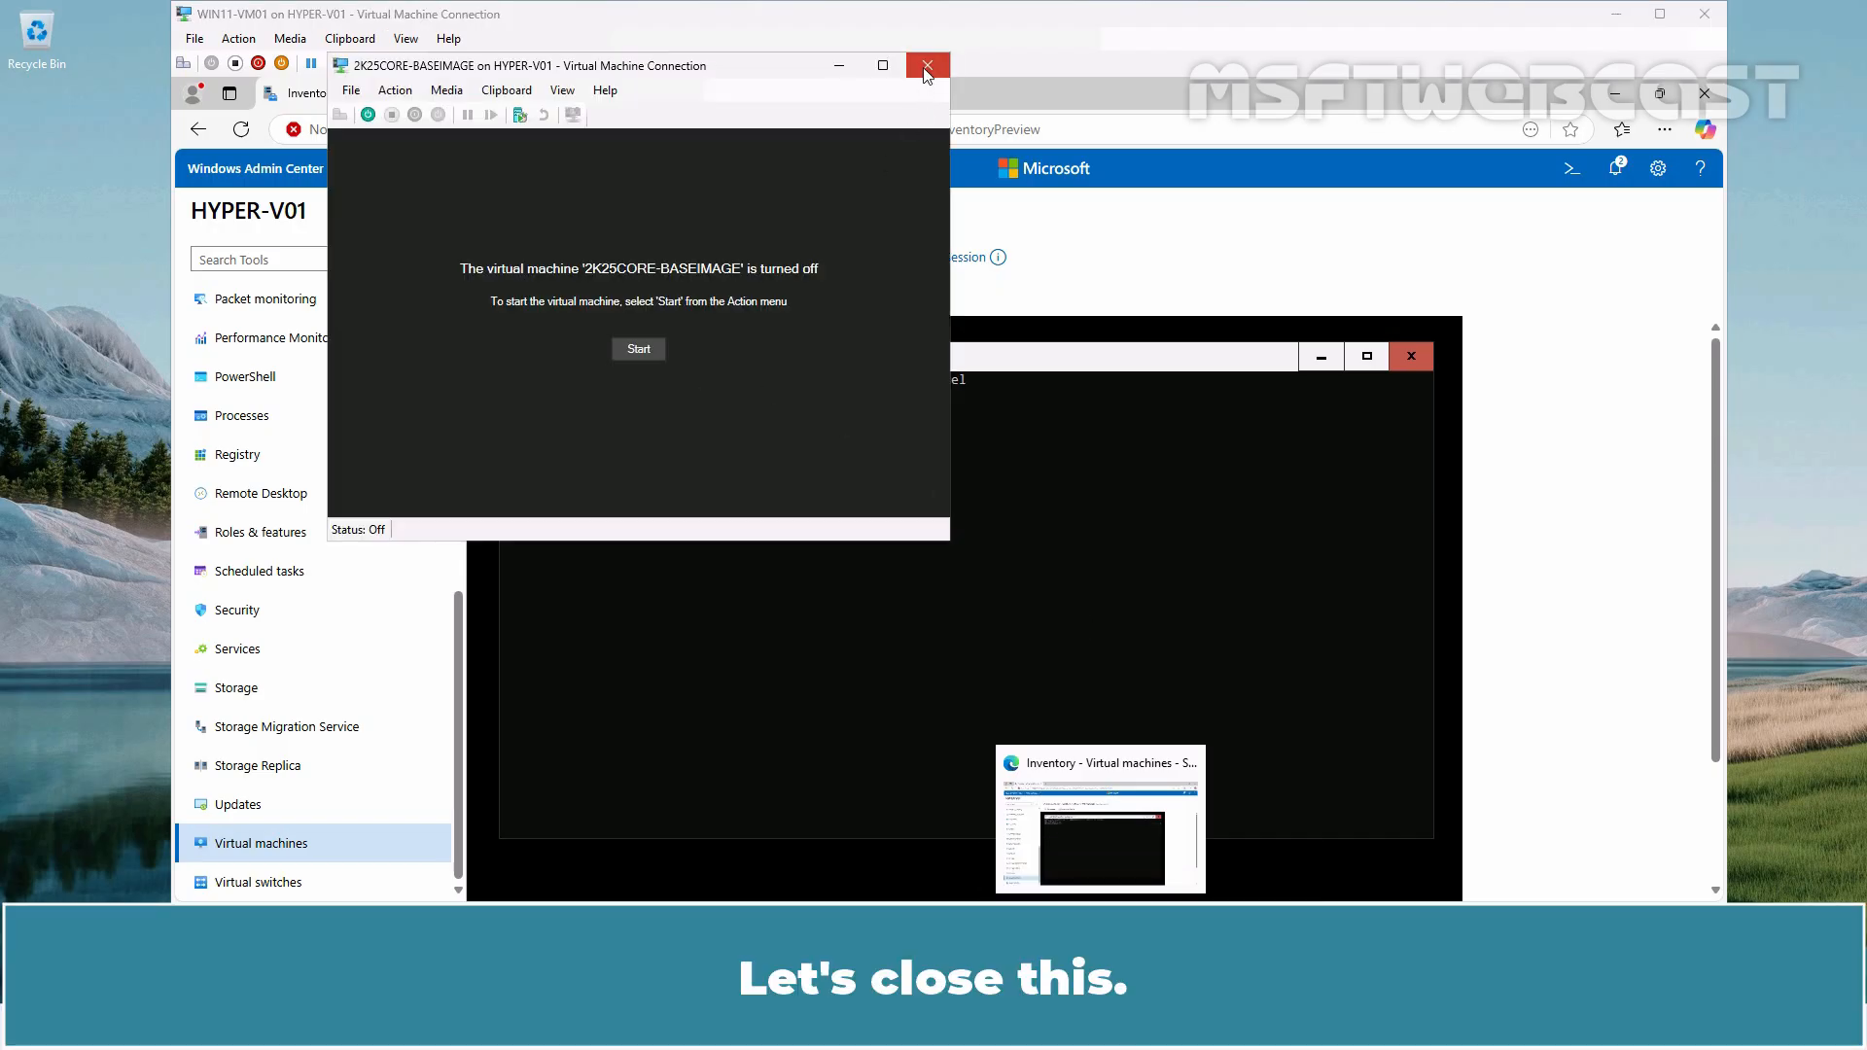
left_click(927, 65)
left_click(1106, 1031)
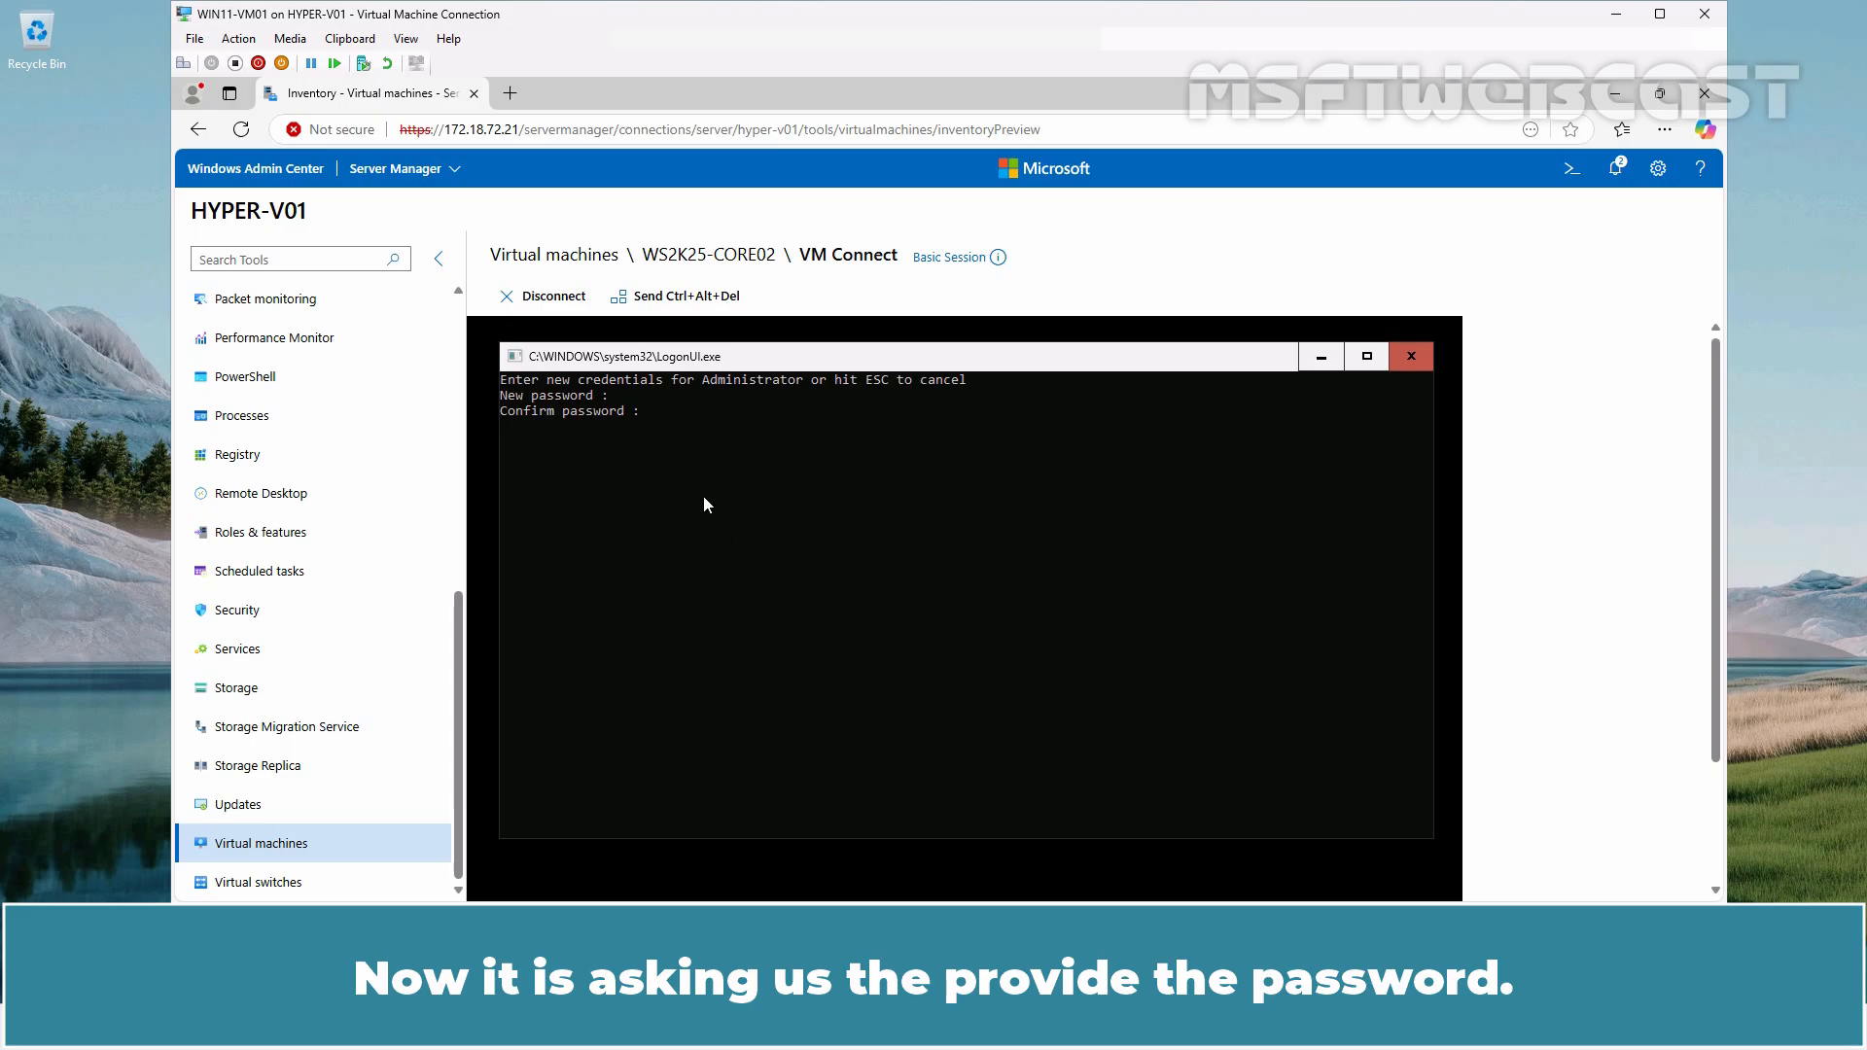
Enter and confirm a new Administrator password, and continue signing in to WS2K25-CORE02.
type("*********")
key("Return")
type("*********")
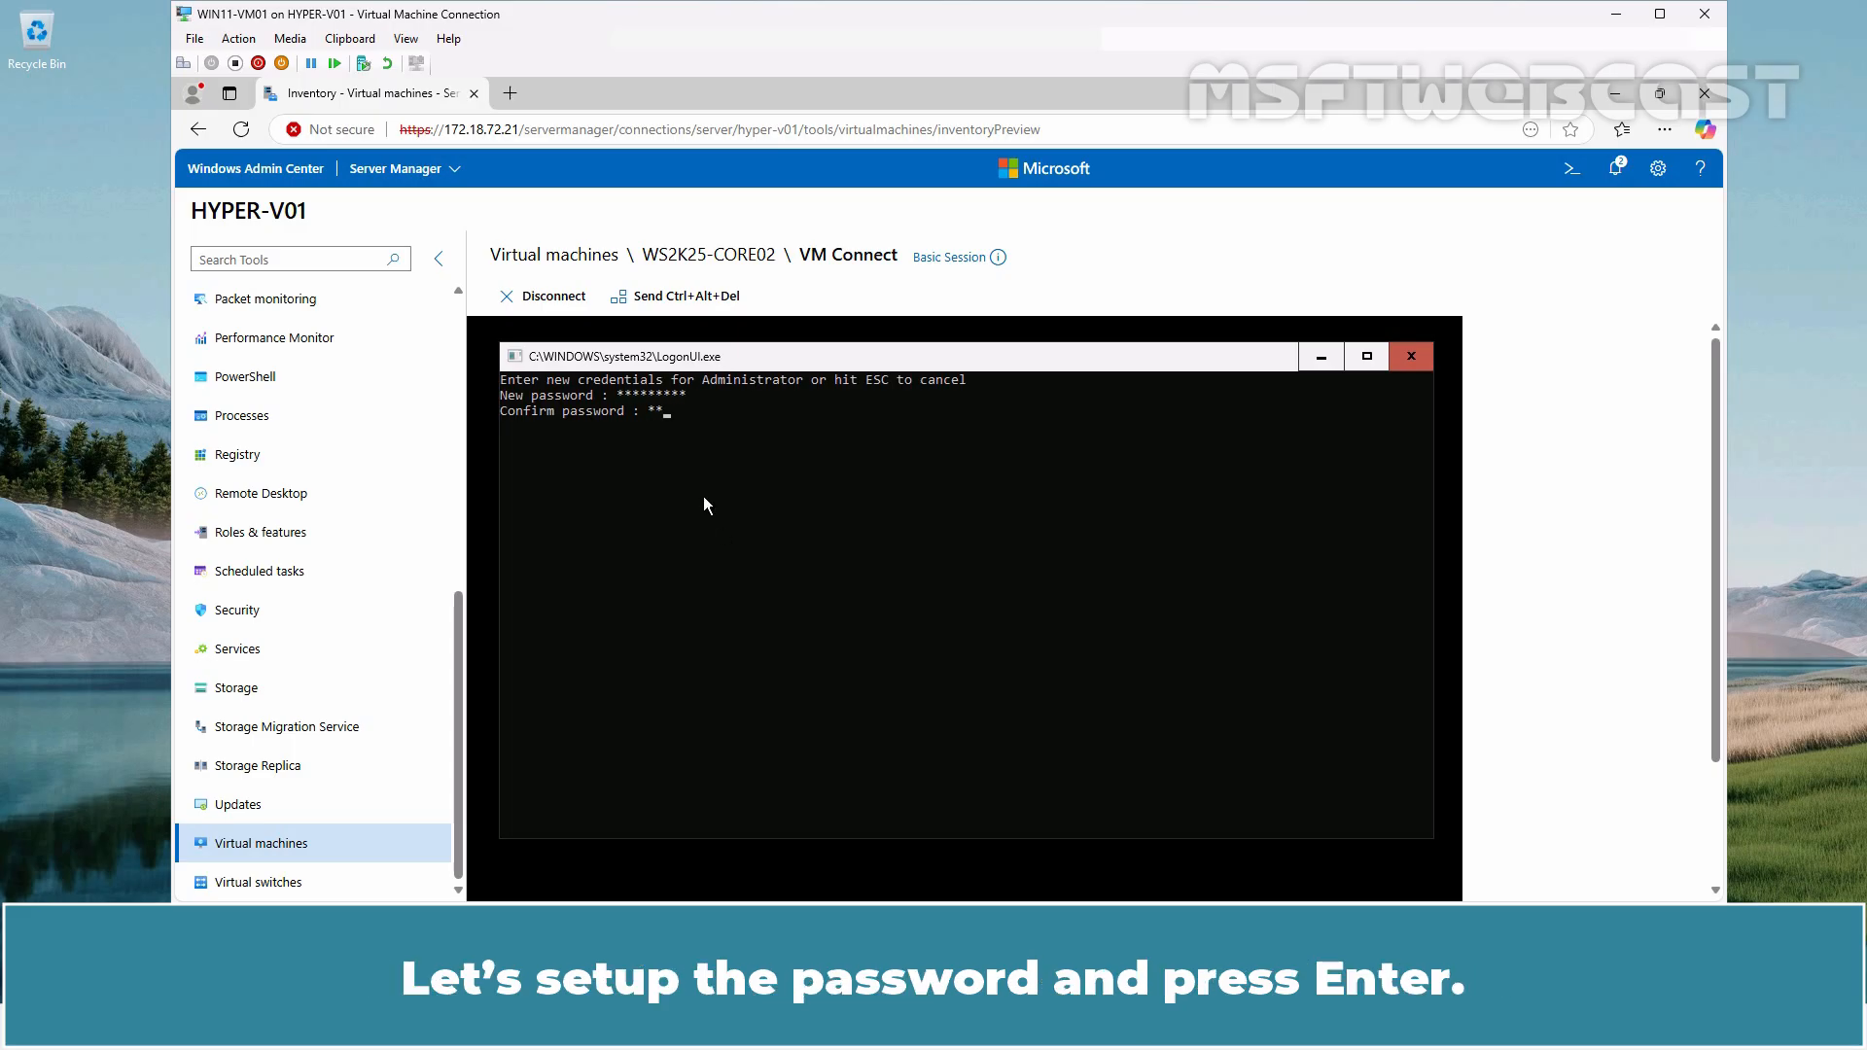
key("Return")
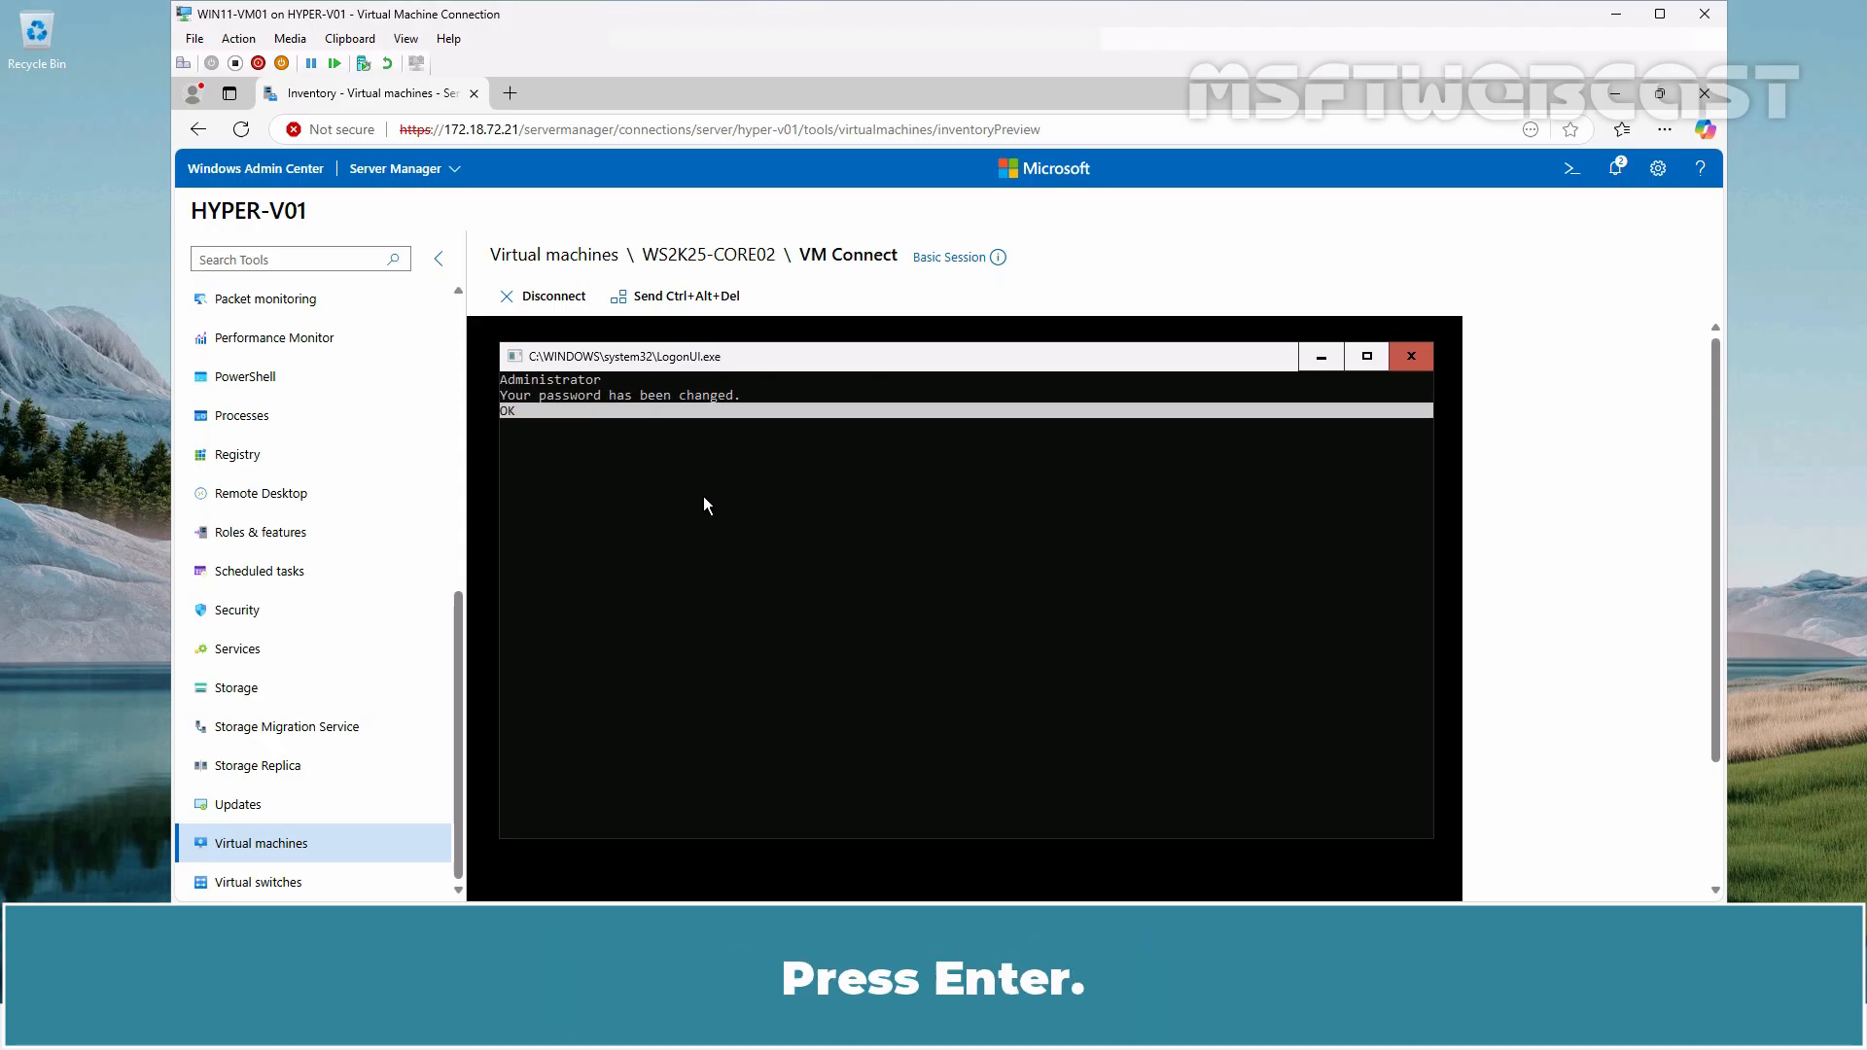
key("Return")
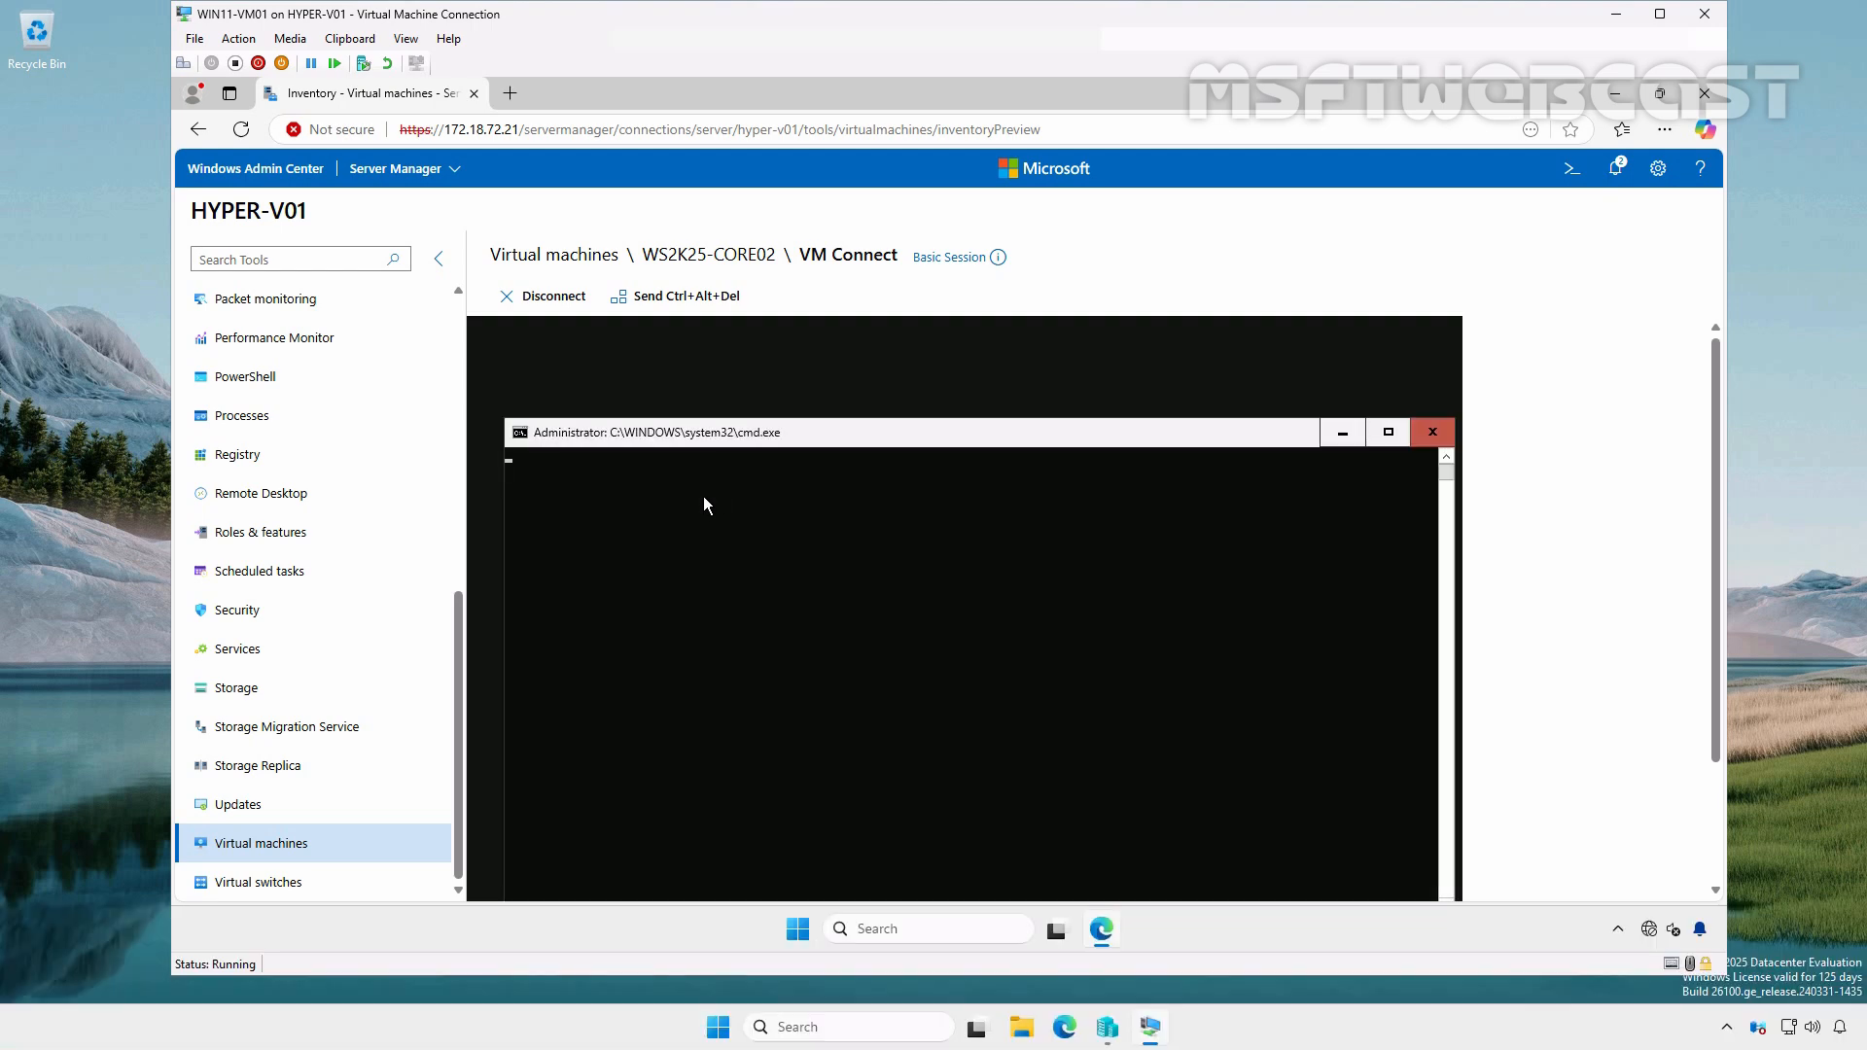
key("Return")
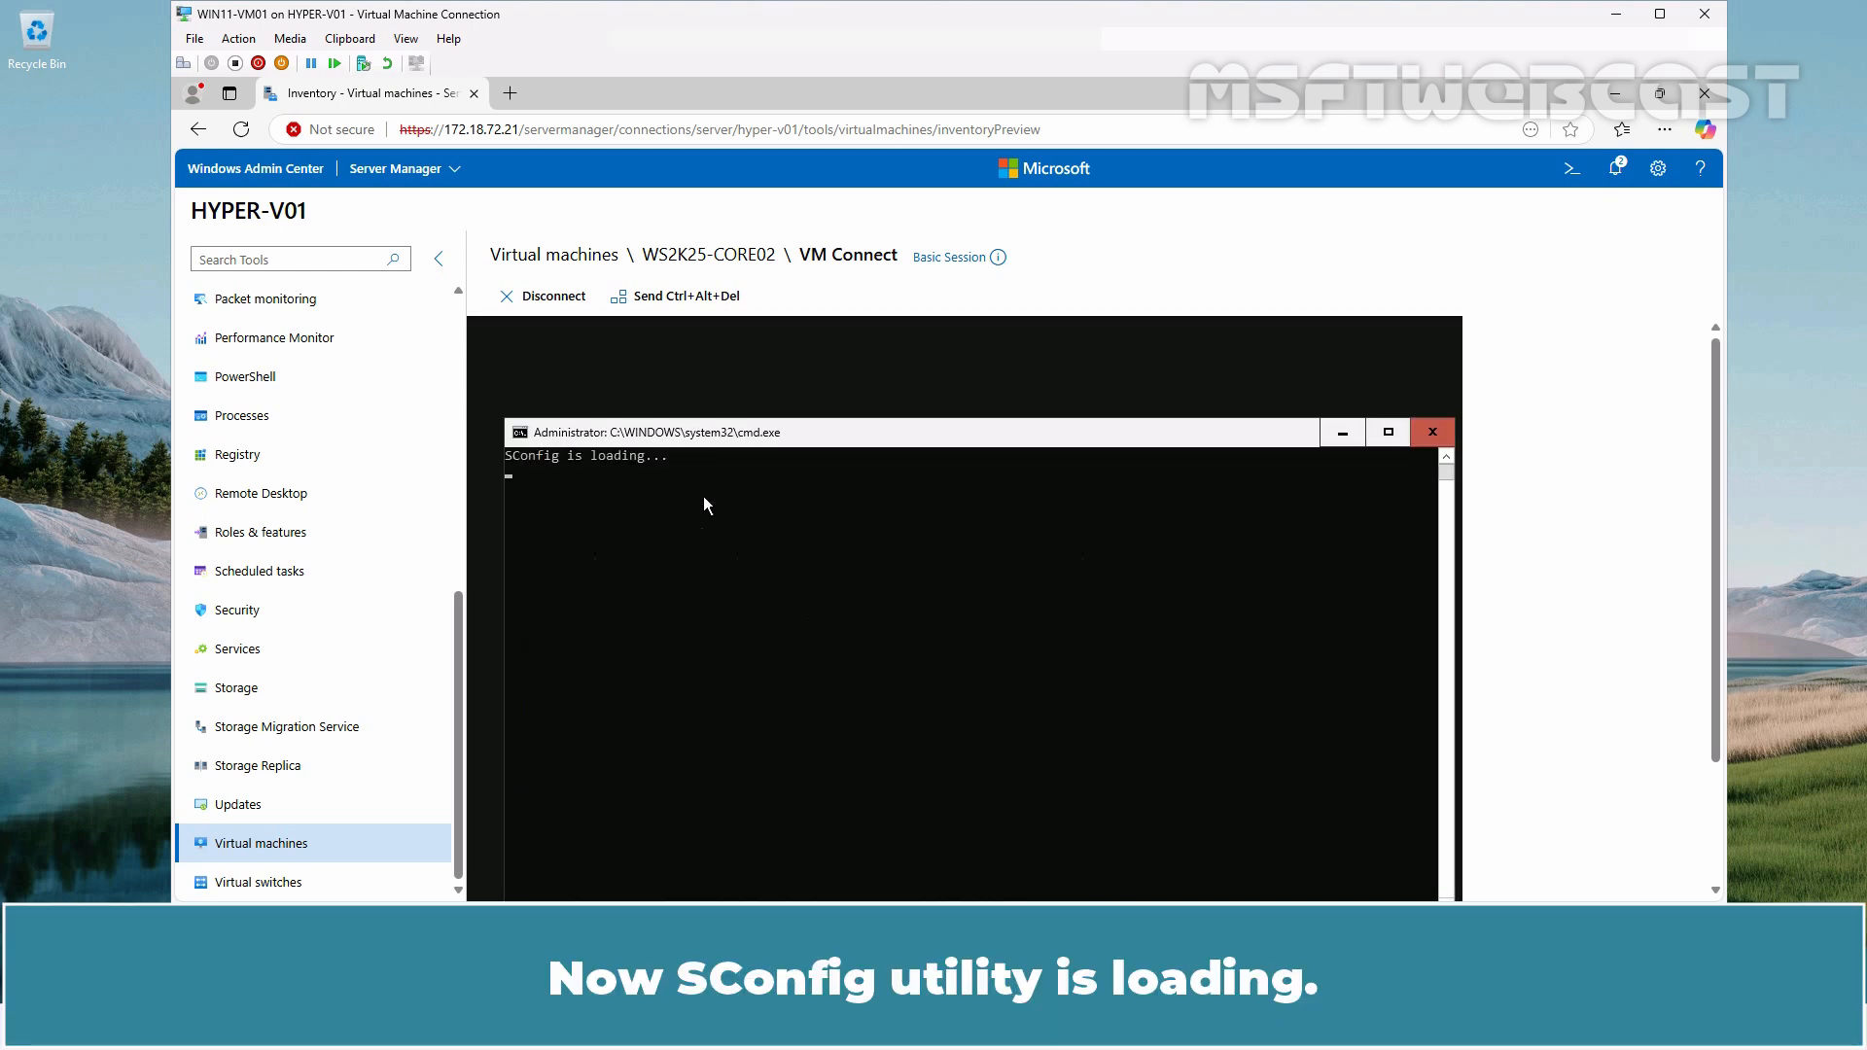